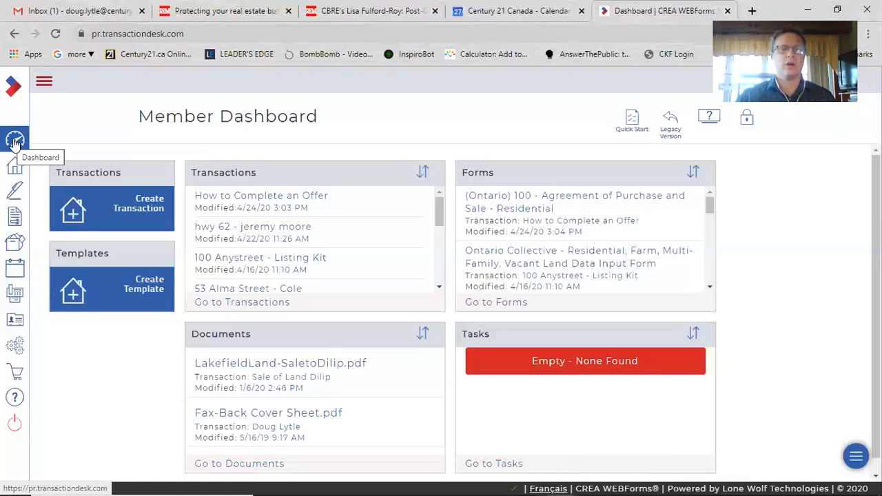
Open the Transaction Templates page from the dashboard's template creation area
{"action": "left_click", "coordinate": [42, 87]}
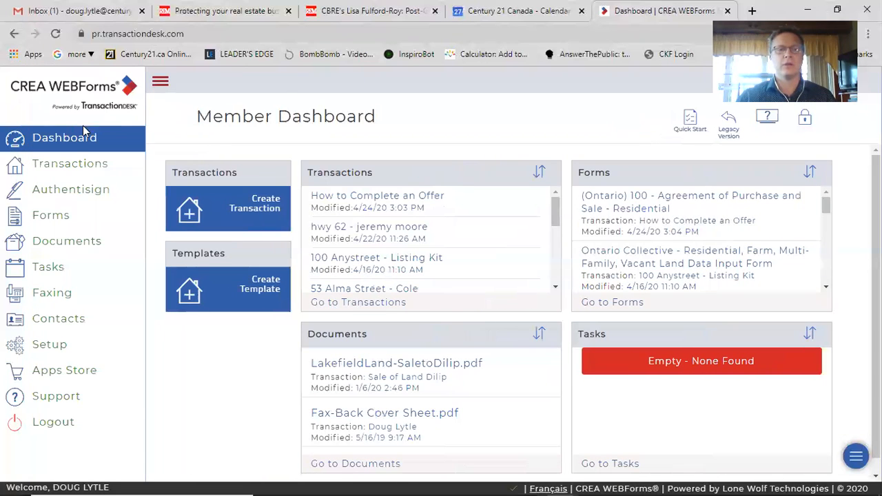
{"action": "left_click", "coordinate": [53, 139]}
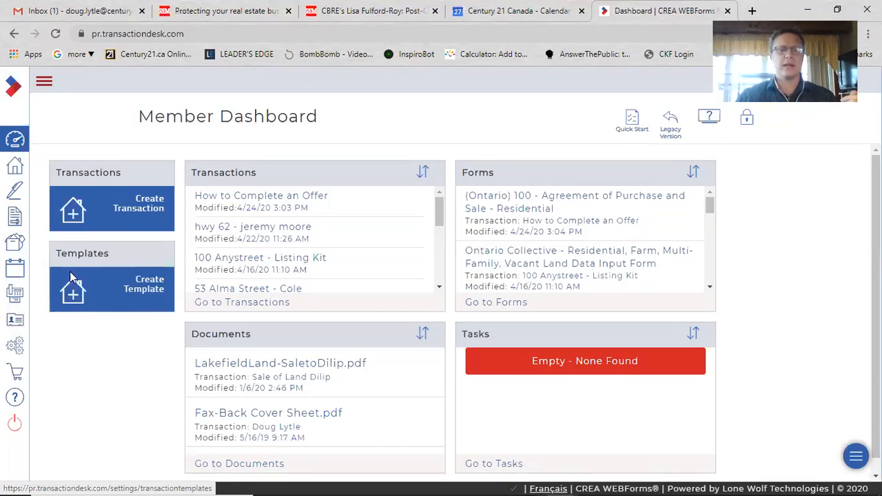
{"action": "left_click", "coordinate": [143, 289]}
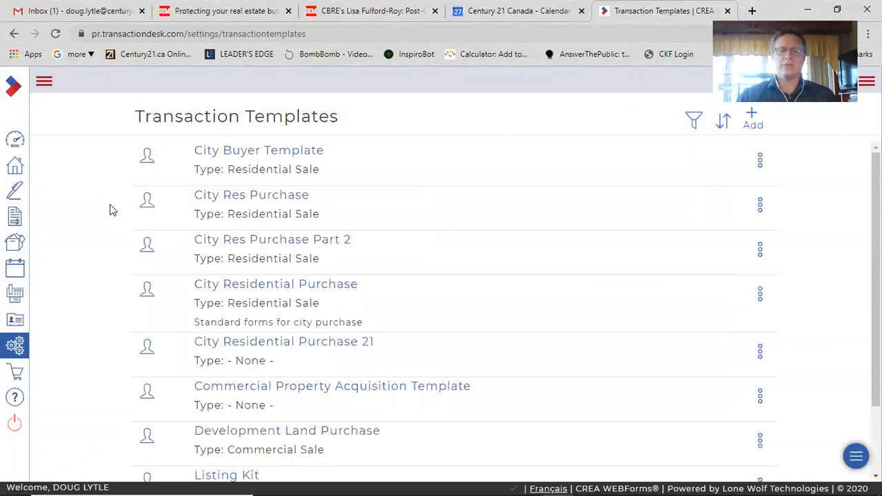
{"action": "scroll", "coordinate": [235, 255], "scroll_direction": "down", "scroll_amount": 2}
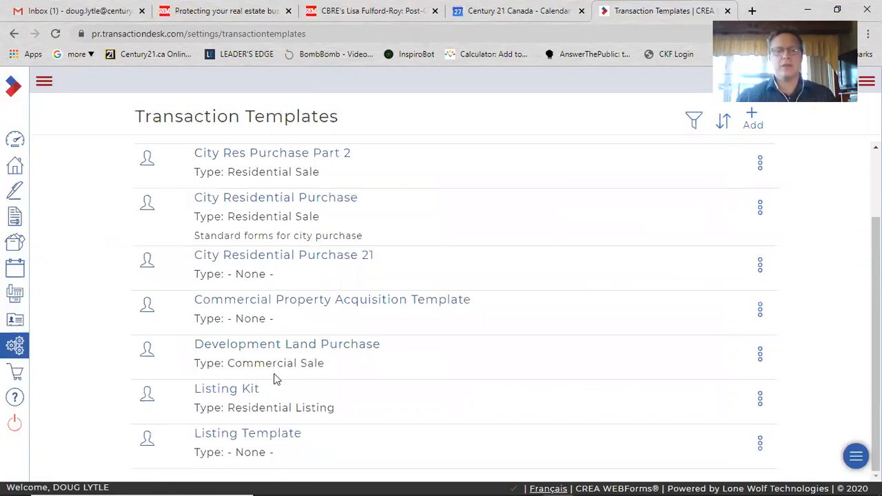
{"action": "scroll", "coordinate": [273, 379], "scroll_direction": "up", "scroll_amount": 2}
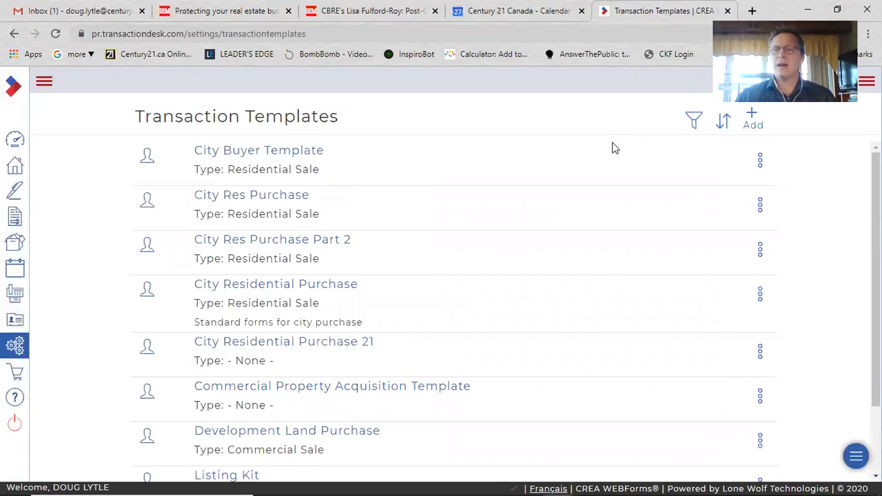
Create a new transaction template named Training Template and save it
{"action": "left_click", "coordinate": [752, 119]}
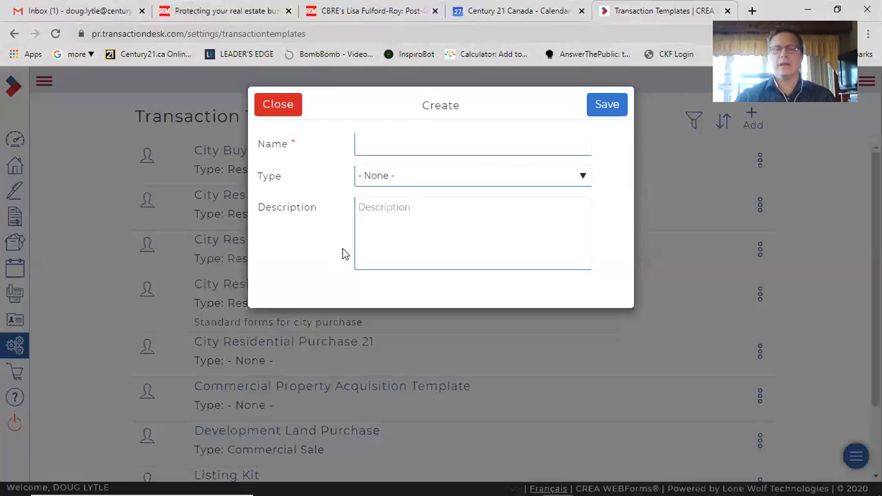
{"action": "left_click", "coordinate": [429, 145]}
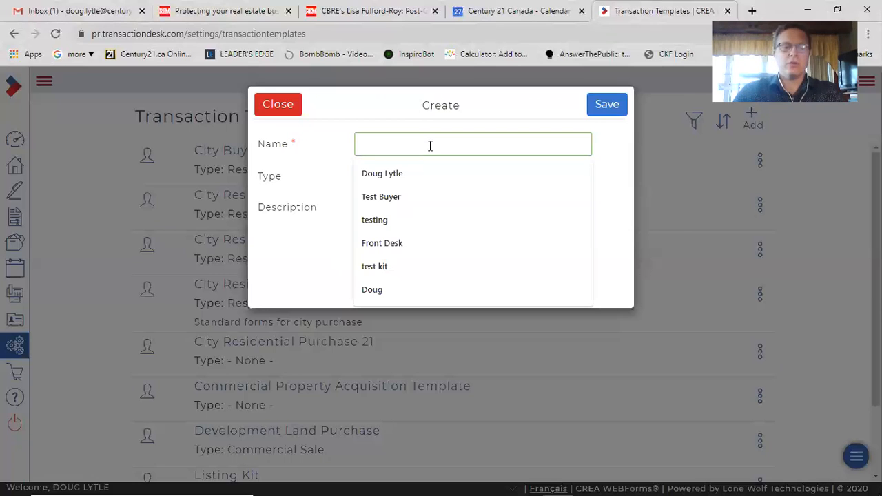
{"action": "type", "text": "Trainin"}
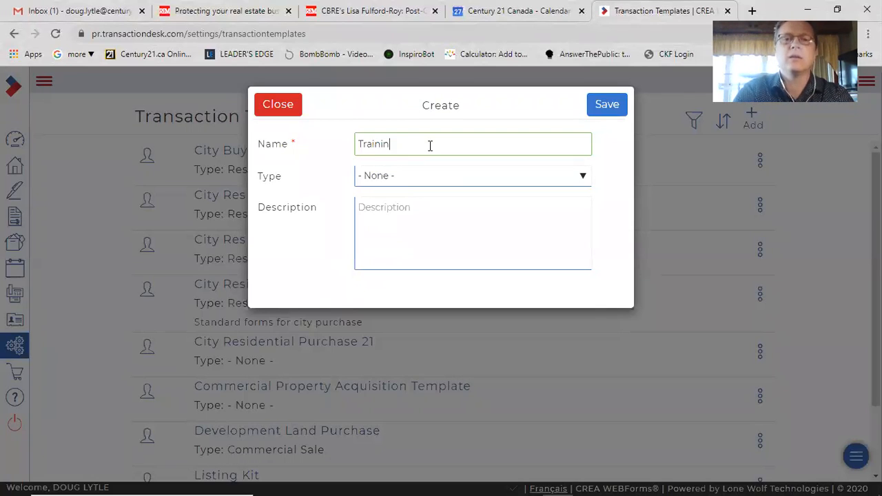
{"action": "type", "text": "g Template"}
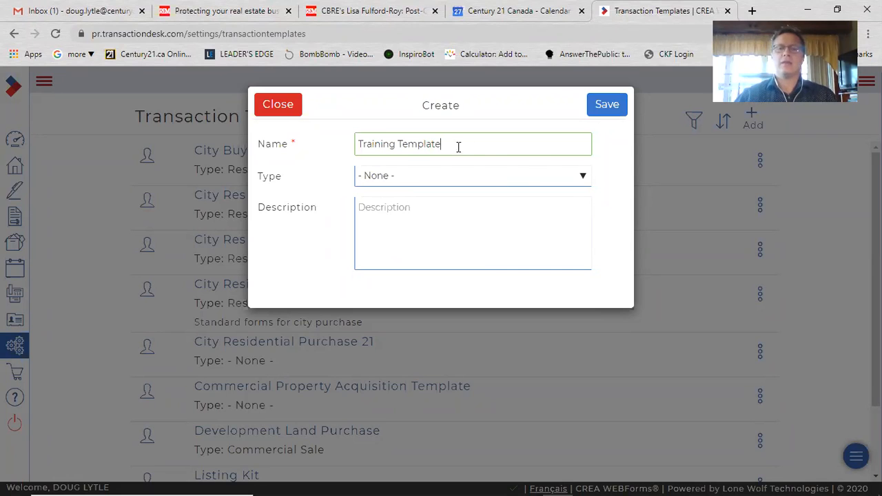
{"action": "left_click", "coordinate": [599, 107]}
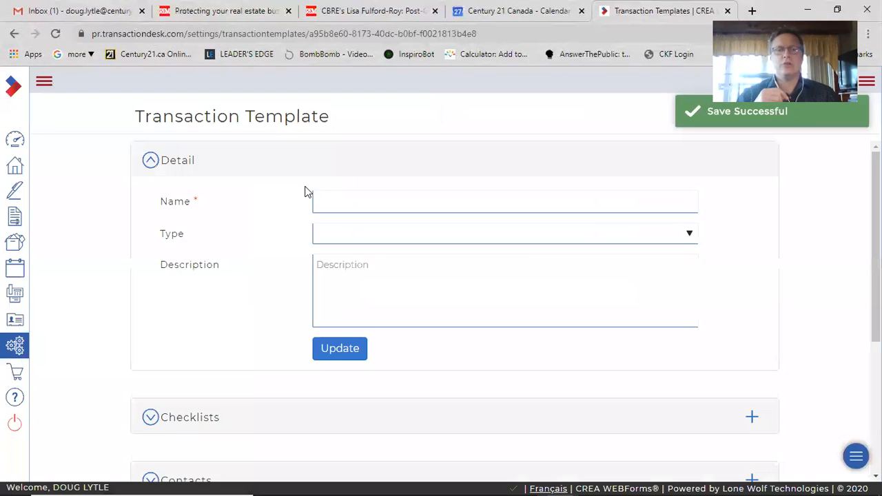
Set the template's type to Residential Sale and update its details
{"action": "left_click", "coordinate": [348, 233]}
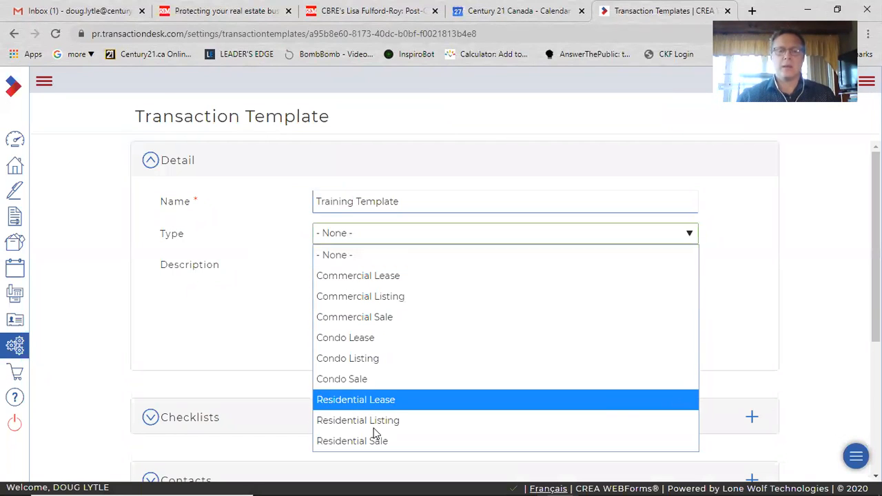
{"action": "left_click", "coordinate": [376, 447]}
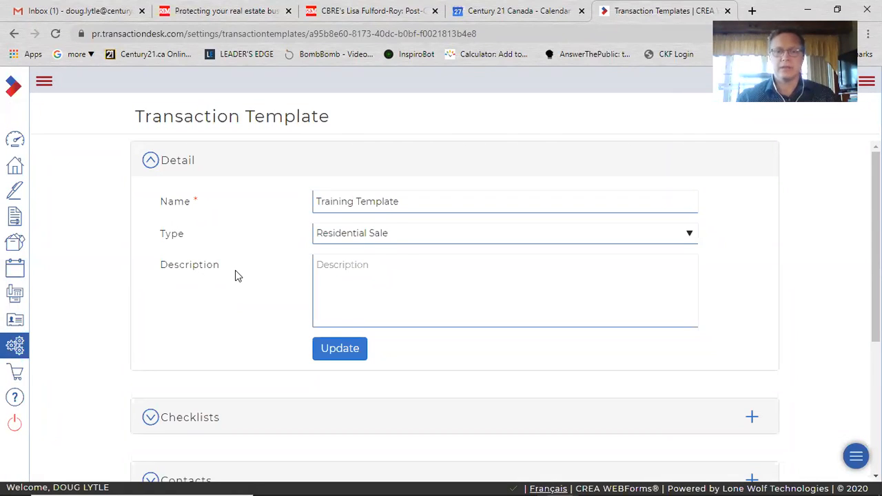
{"action": "left_click", "coordinate": [333, 272]}
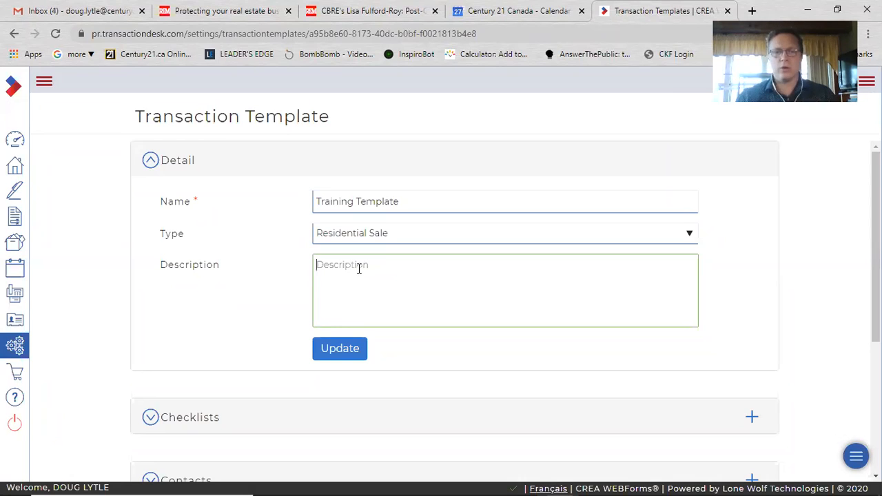
{"action": "left_click", "coordinate": [346, 348]}
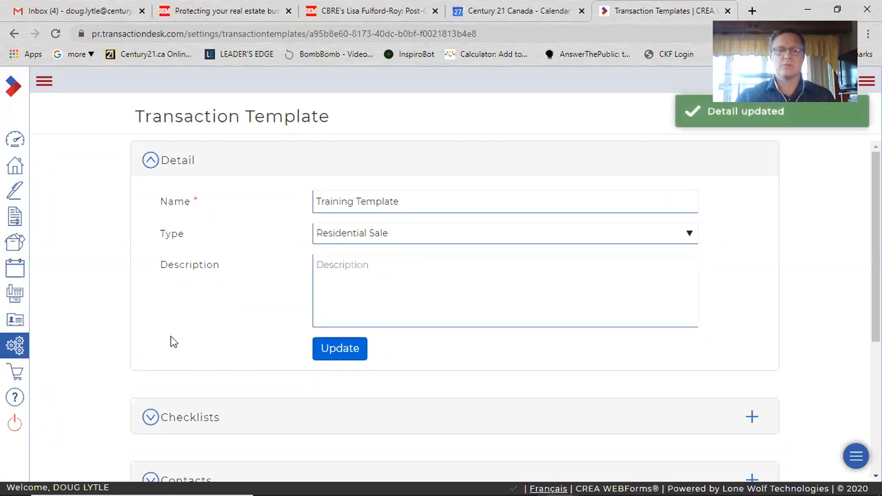
Expand the template's Forms section and open the dialog for adding forms
{"action": "scroll", "coordinate": [130, 324], "scroll_direction": "down", "scroll_amount": 3}
{"action": "scroll", "coordinate": [110, 313], "scroll_direction": "up", "scroll_amount": 3}
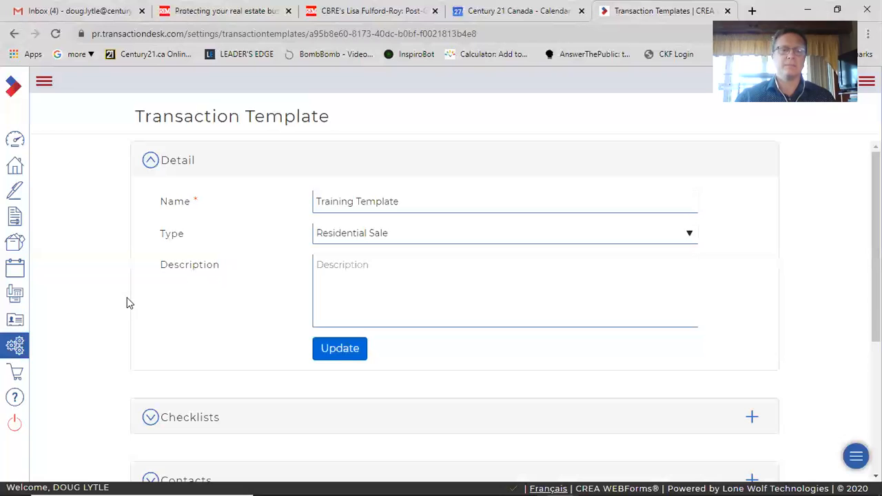
{"action": "scroll", "coordinate": [105, 313], "scroll_direction": "down", "scroll_amount": 2}
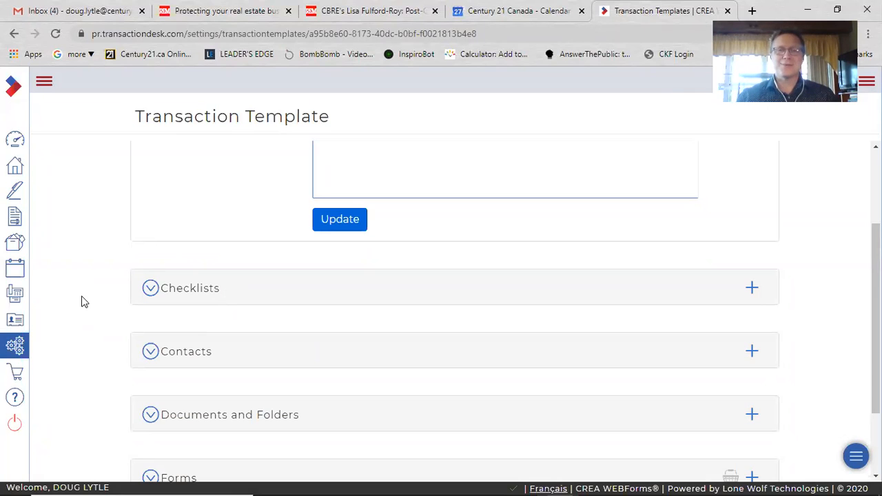
{"action": "scroll", "coordinate": [96, 308], "scroll_direction": "down", "scroll_amount": 1}
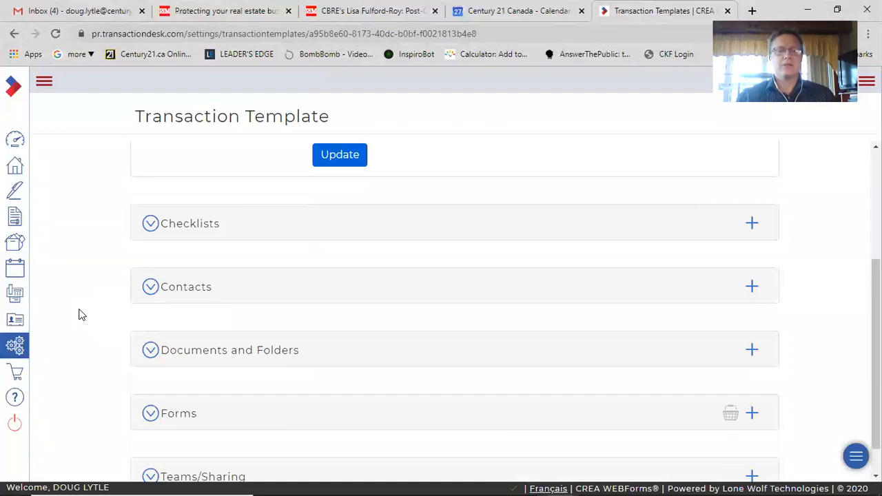
{"action": "scroll", "coordinate": [81, 313], "scroll_direction": "down", "scroll_amount": 1}
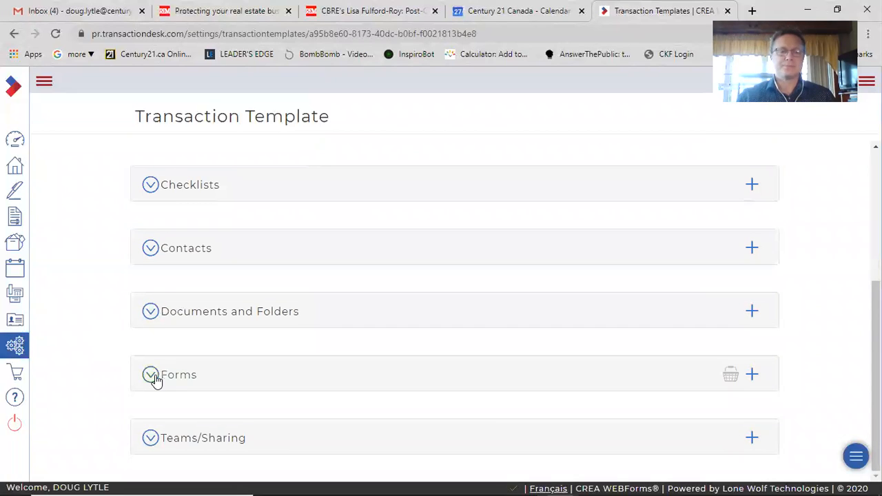
{"action": "left_click", "coordinate": [154, 378]}
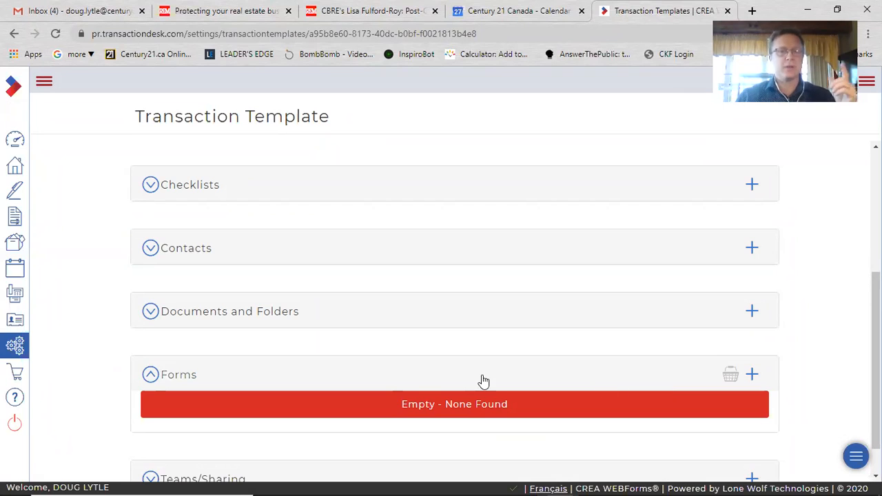
{"action": "scroll", "coordinate": [479, 377], "scroll_direction": "up", "scroll_amount": 4}
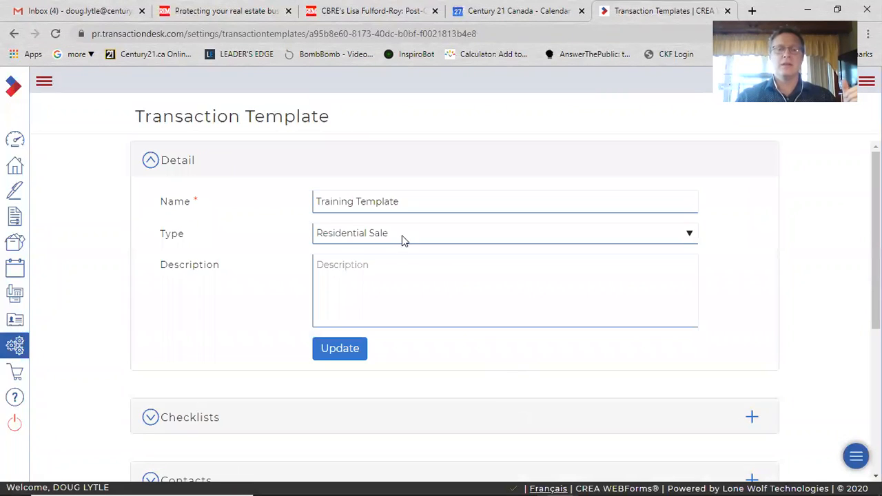
{"action": "scroll", "coordinate": [224, 324], "scroll_direction": "down", "scroll_amount": 4}
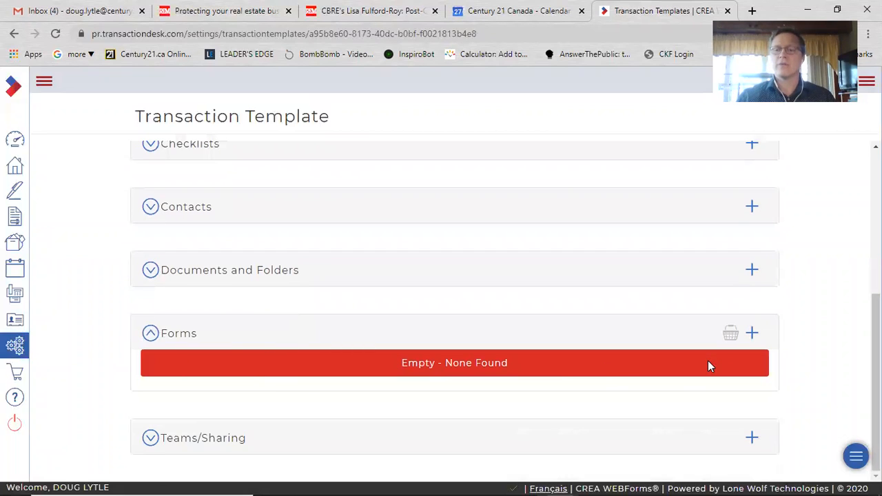
{"action": "left_click", "coordinate": [752, 334]}
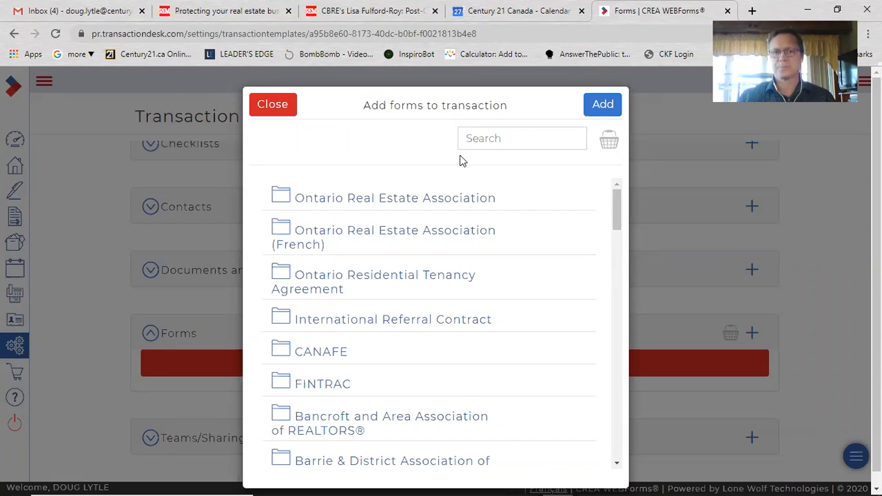
Search the form library for 100 and select (Ontario) 100 - Agreement of Purchase and Sale - Residential
{"action": "left_click", "coordinate": [481, 140]}
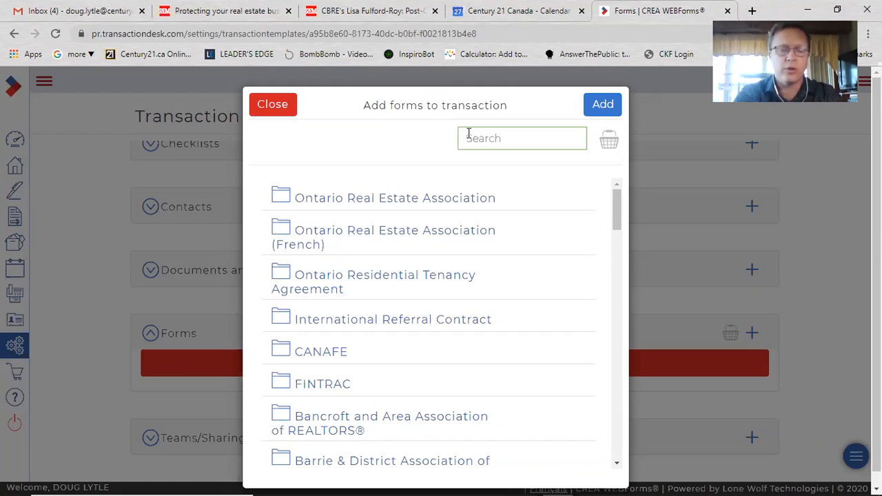
{"action": "type", "text": "100"}
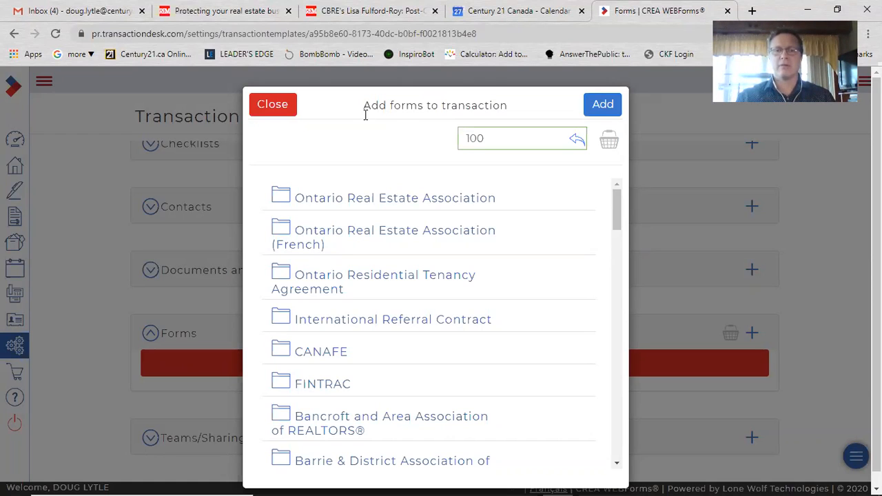
{"action": "key", "text": "Return"}
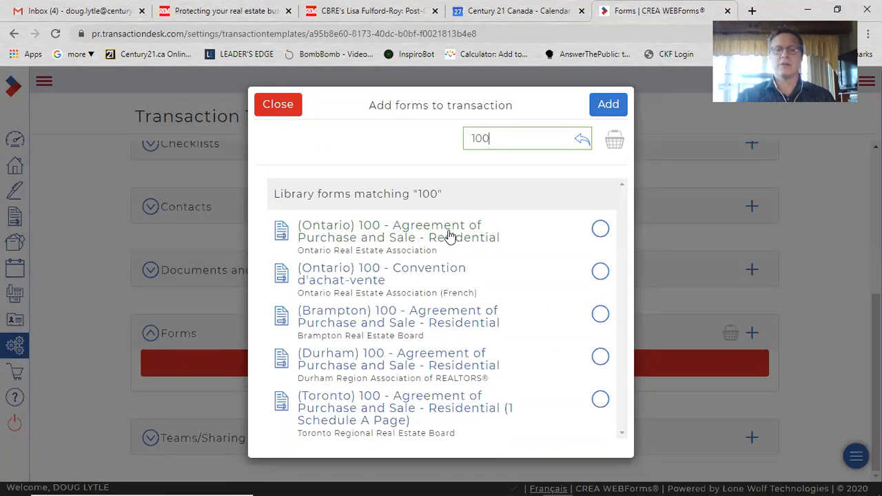
{"action": "left_click", "coordinate": [598, 233]}
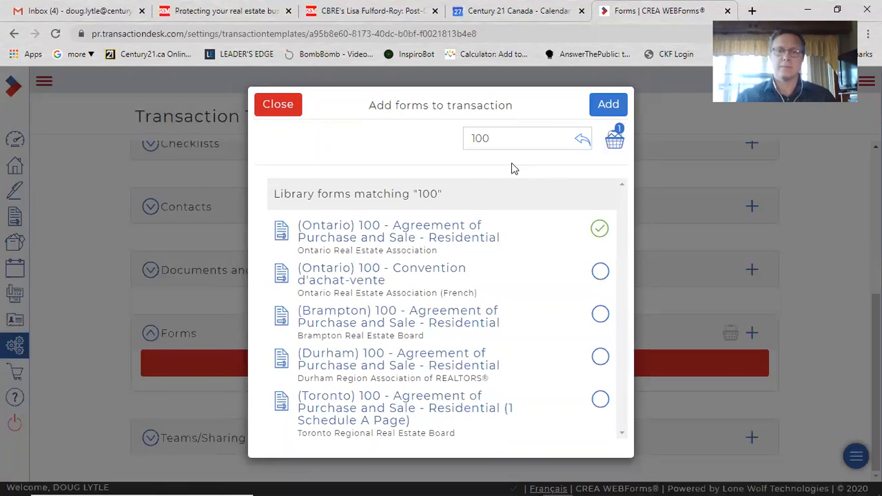
Search for confirmation and select (Ontario) 320 - Confirmation of Co-operation and Representation
{"action": "double_click", "coordinate": [480, 139]}
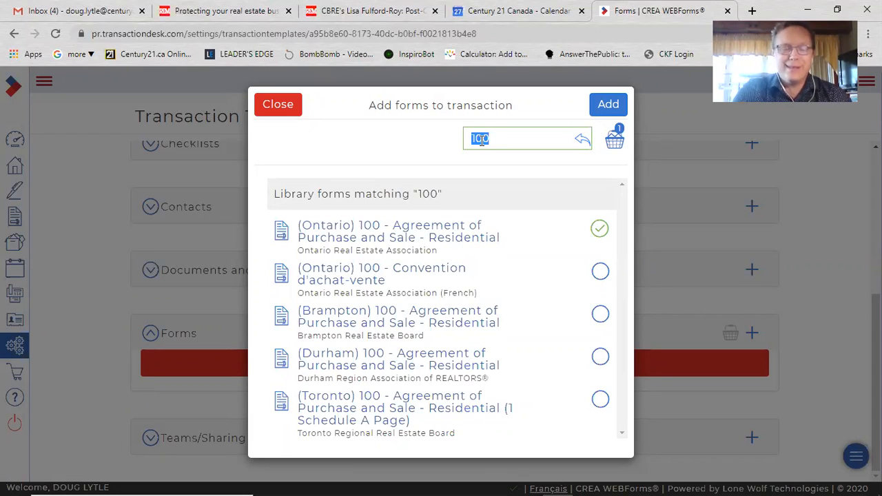
{"action": "type", "text": "confirmation"}
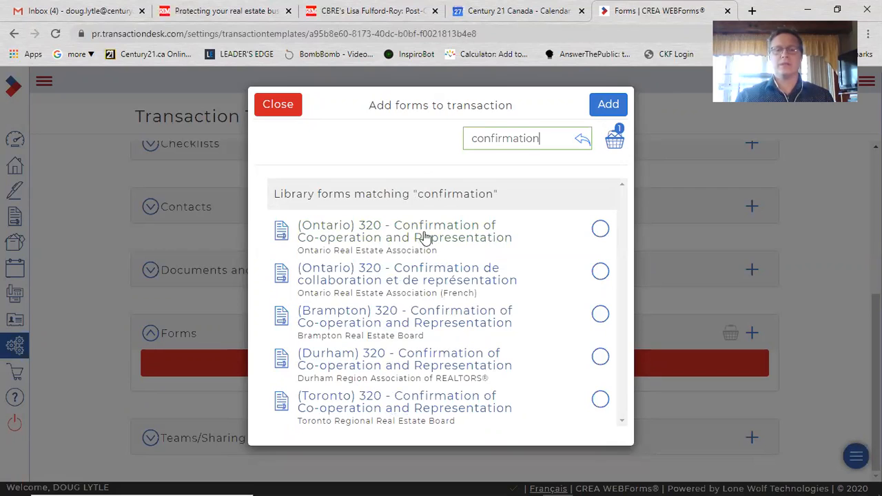
{"action": "left_click", "coordinate": [602, 230]}
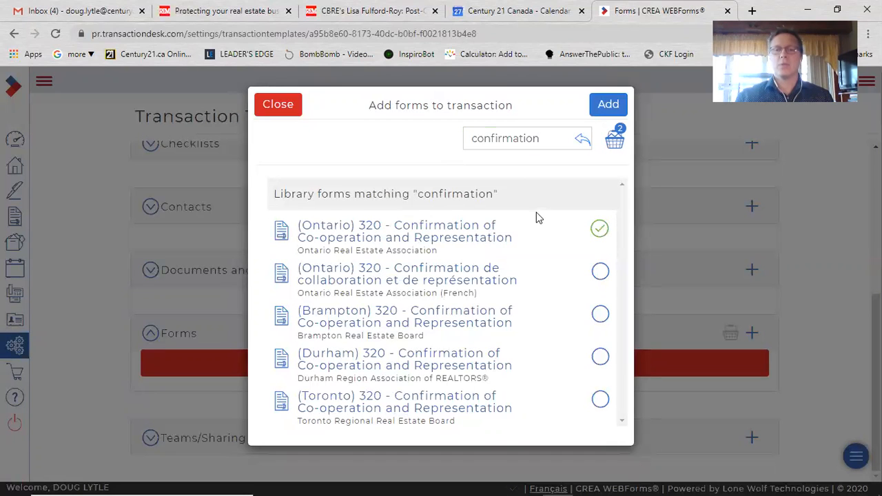
Search for 801 and select (Ontario) 801 - Offer Summary Document
{"action": "double_click", "coordinate": [510, 142]}
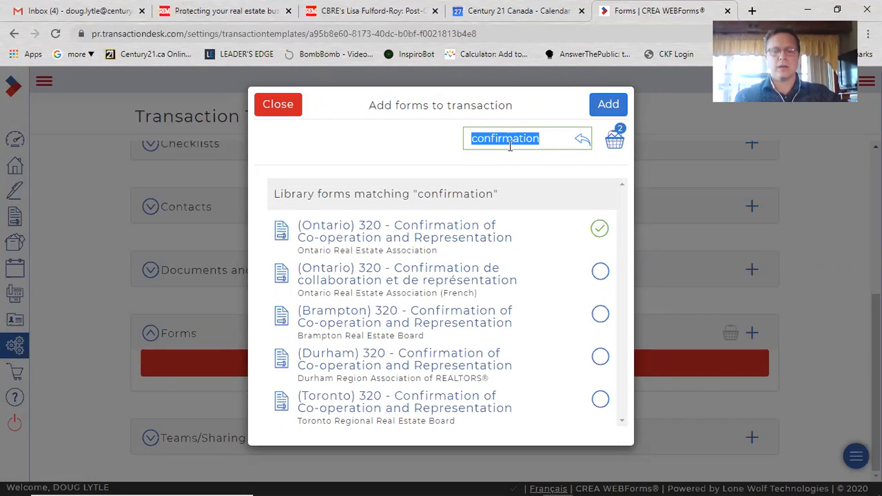
{"action": "type", "text": "801"}
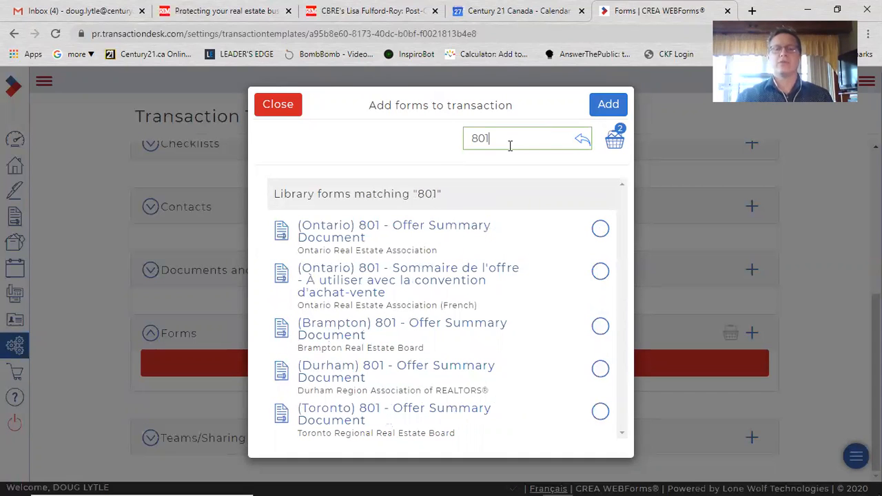
{"action": "left_click", "coordinate": [600, 230]}
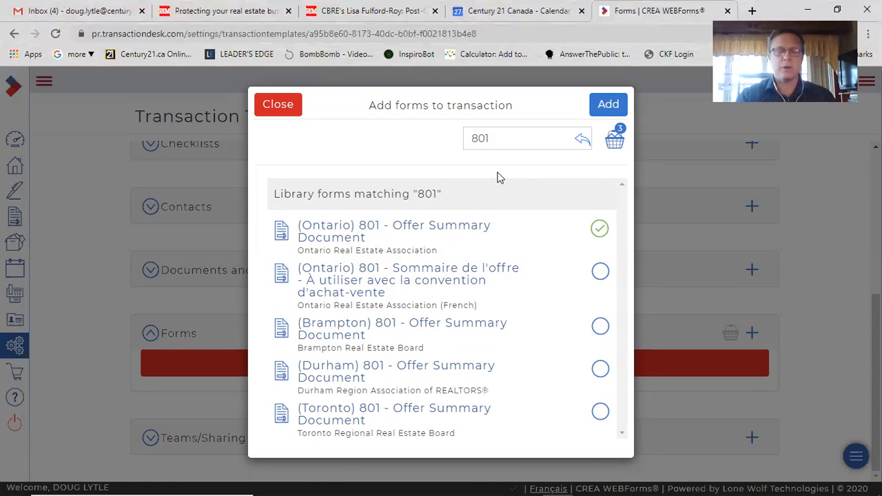
Search for 127, select (Ontario) 127 - Acknowledgement re Conditions in Offer, and add the selected forms to the template
{"action": "double_click", "coordinate": [513, 140]}
{"action": "type", "text": "127"}
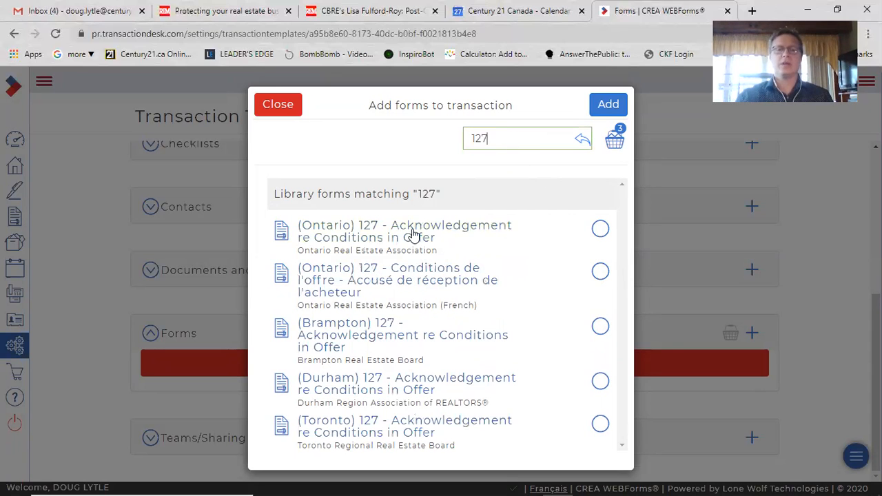
{"action": "left_click", "coordinate": [601, 235]}
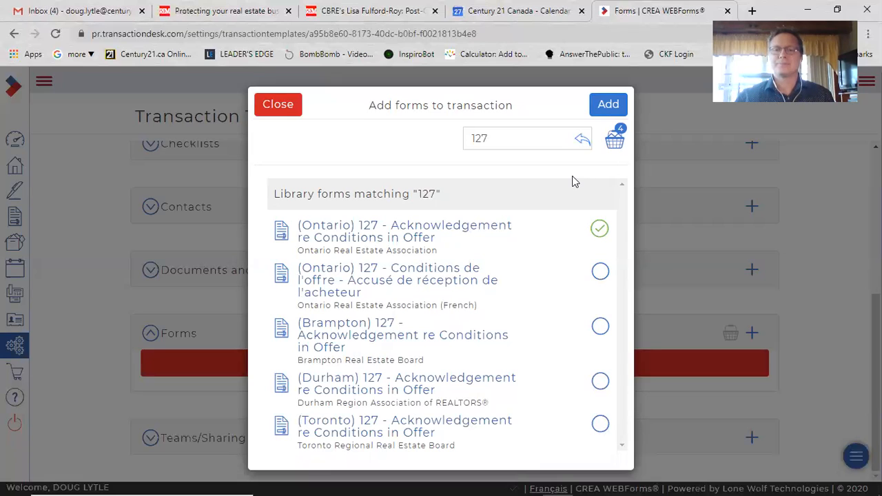
{"action": "left_click", "coordinate": [615, 110]}
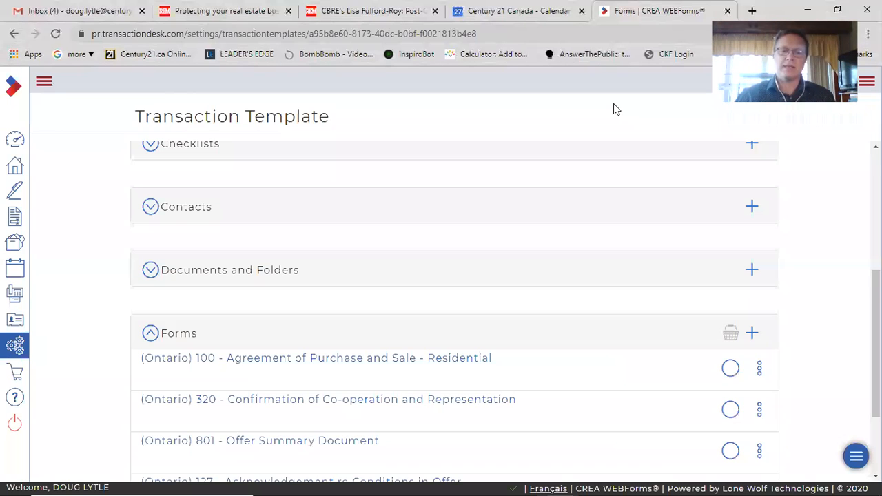
Create a new transaction named Sample Offer #125 based on the Training Template
{"action": "scroll", "coordinate": [253, 317], "scroll_direction": "down", "scroll_amount": 2}
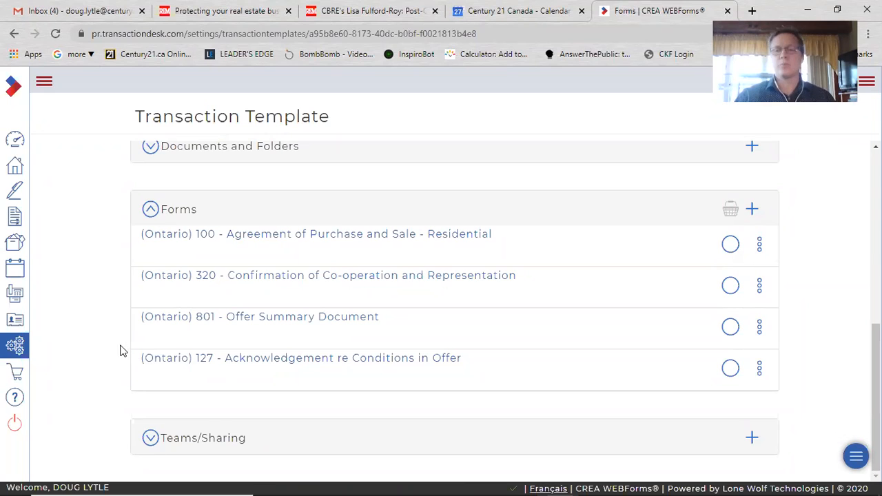
{"action": "scroll", "coordinate": [120, 351], "scroll_direction": "up", "scroll_amount": 6}
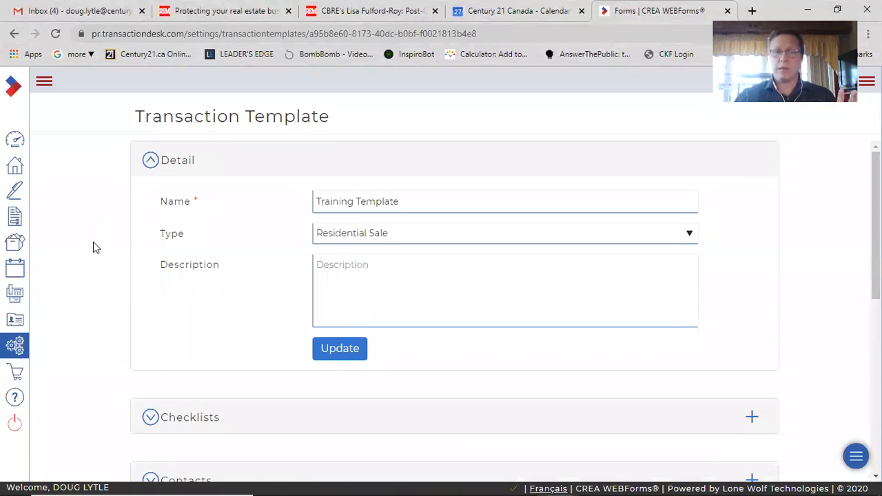
{"action": "left_click", "coordinate": [17, 142]}
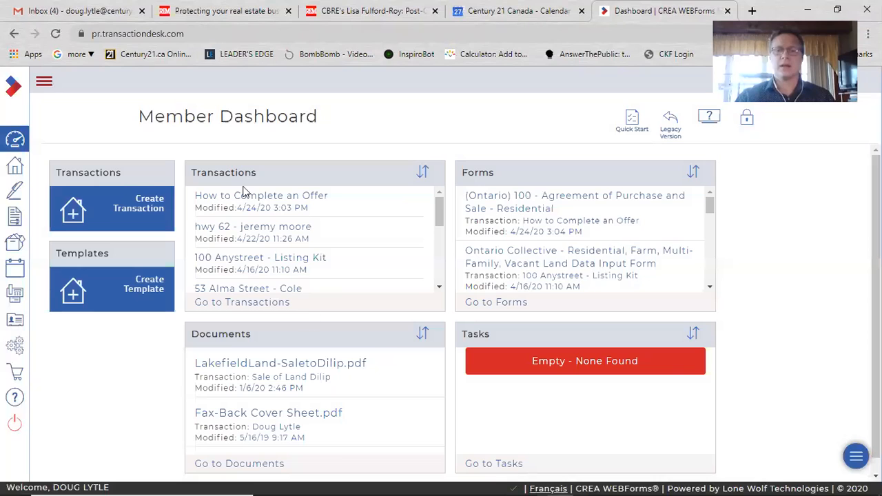
{"action": "left_click", "coordinate": [142, 206]}
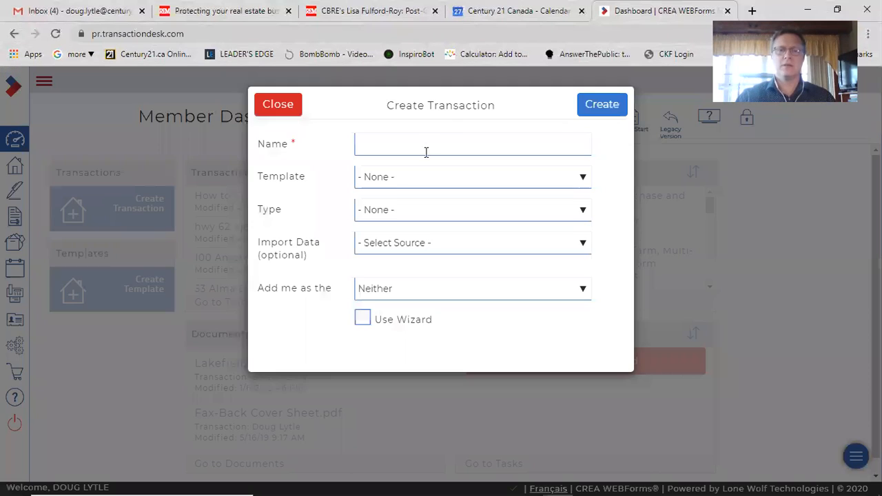
{"action": "left_click", "coordinate": [425, 144]}
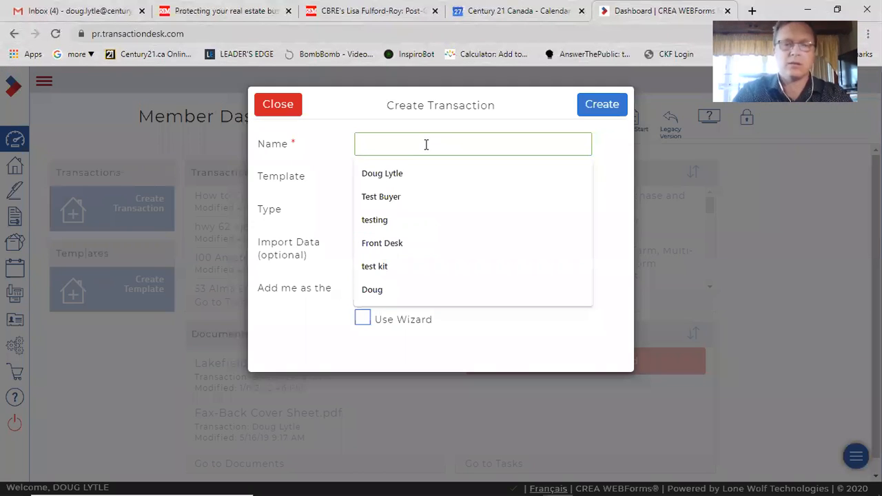
{"action": "type", "text": "Sample Offer "}
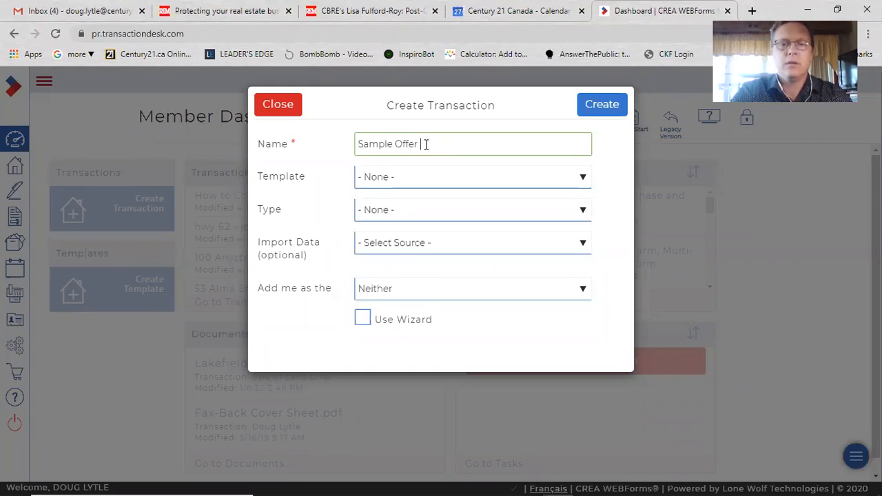
{"action": "type", "text": "#125"}
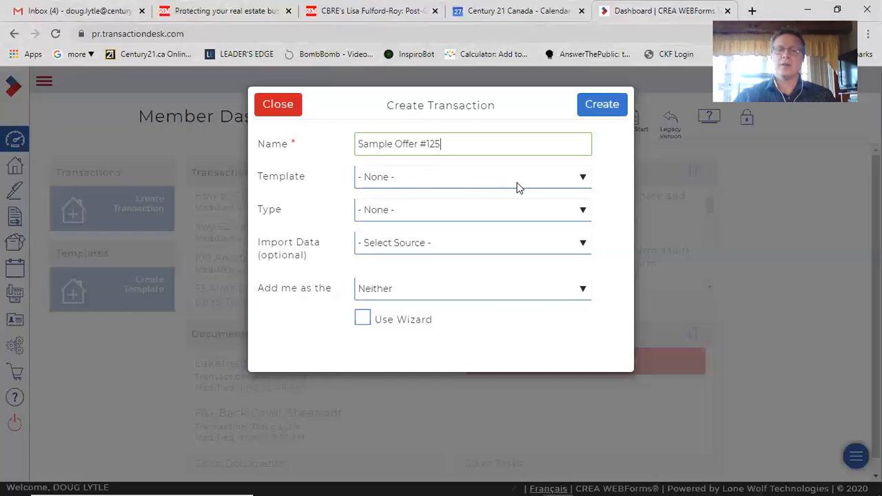
{"action": "left_click", "coordinate": [582, 178]}
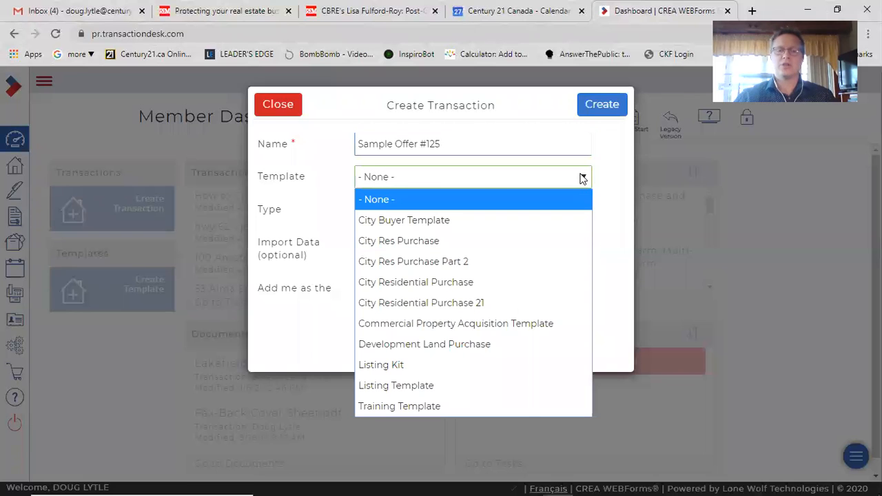
{"action": "left_click", "coordinate": [427, 408]}
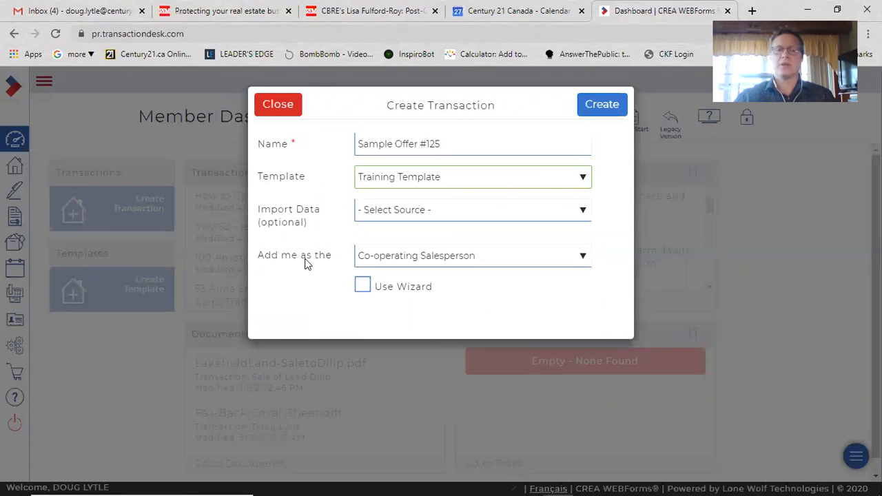
{"action": "left_click", "coordinate": [598, 110]}
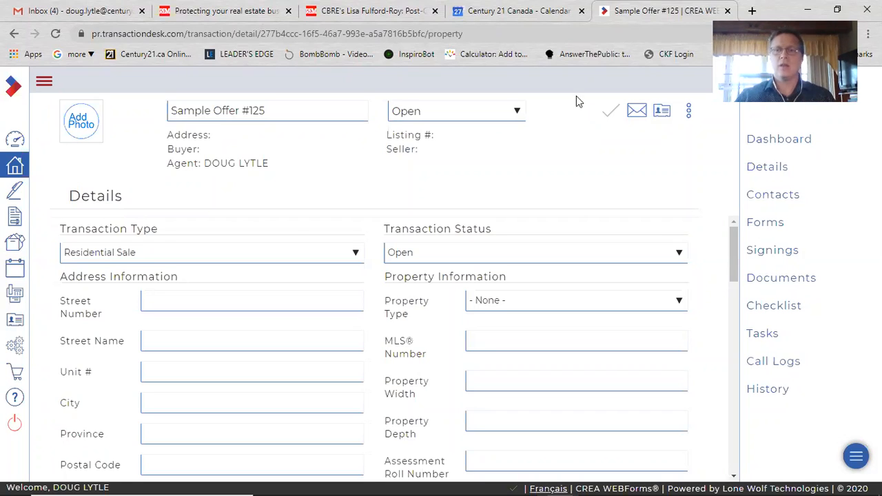
{"action": "left_click", "coordinate": [778, 19]}
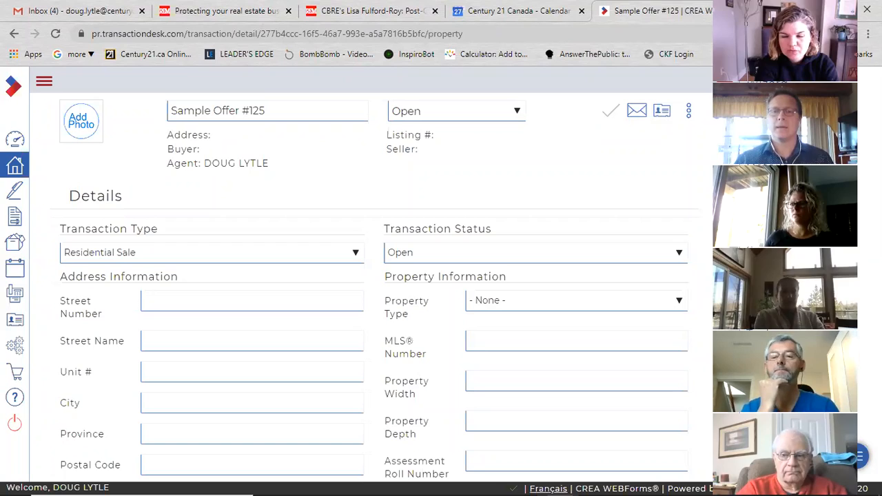
{"action": "left_click", "coordinate": [753, 12]}
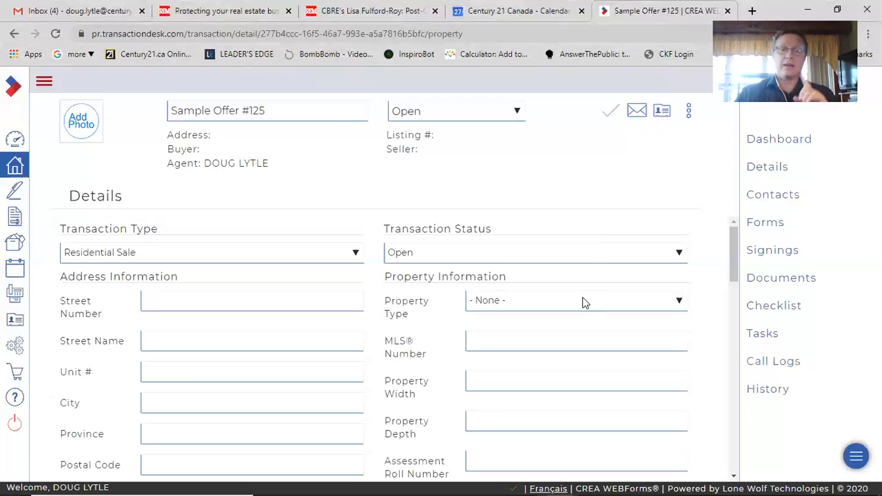
Open the Training Template's (Ontario) 100 - Agreement of Purchase and Sale - Residential form from its Forms section
{"action": "left_click", "coordinate": [17, 140]}
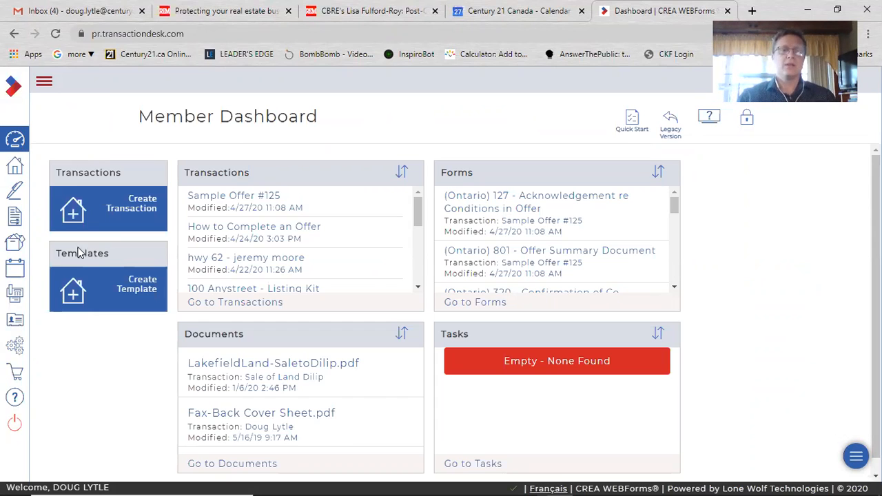
{"action": "left_click", "coordinate": [137, 290]}
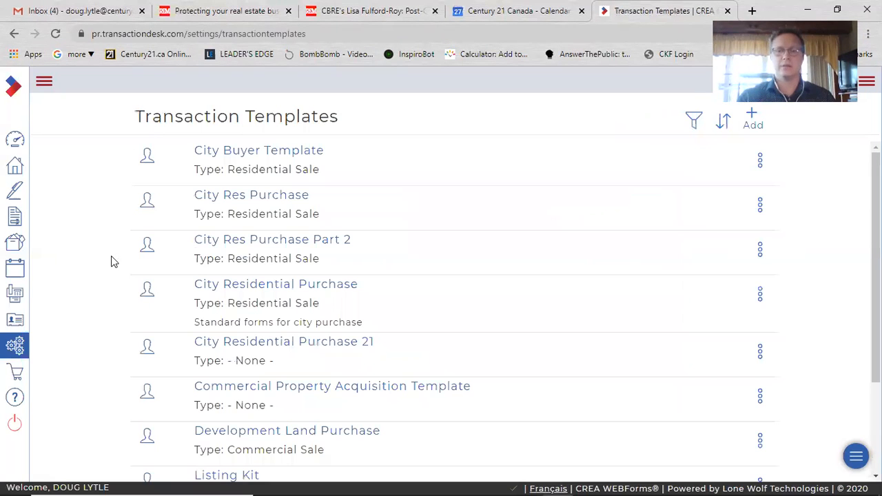
{"action": "scroll", "coordinate": [97, 275], "scroll_direction": "down", "scroll_amount": 2}
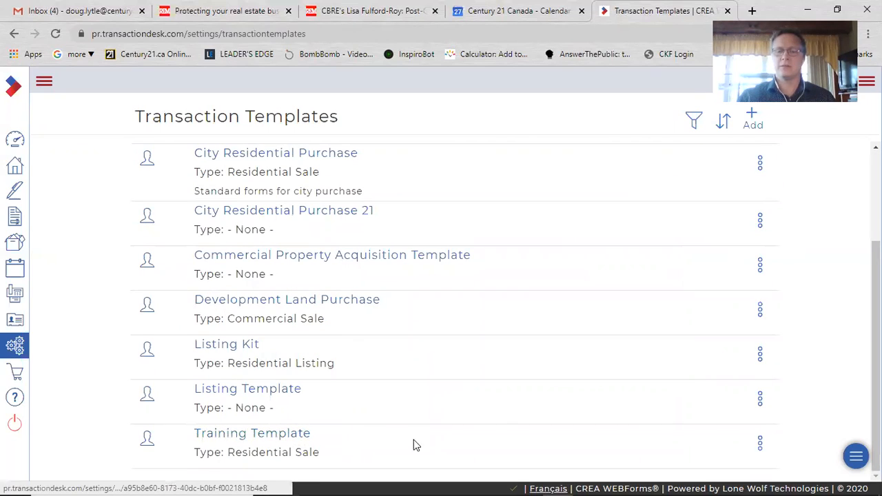
{"action": "left_click", "coordinate": [261, 439]}
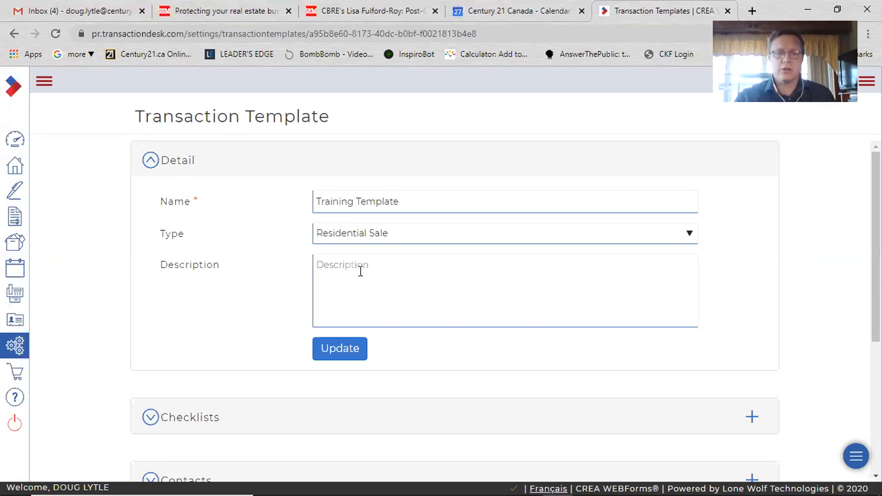
{"action": "scroll", "coordinate": [96, 344], "scroll_direction": "down", "scroll_amount": 5}
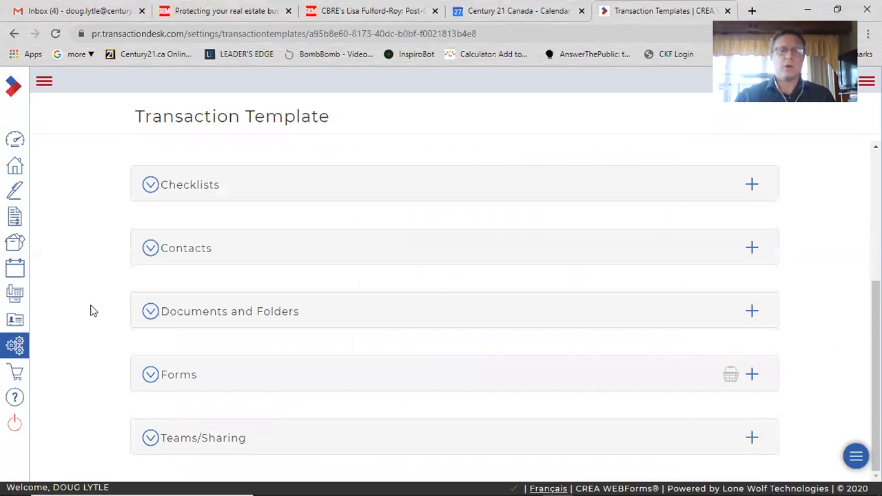
{"action": "left_click", "coordinate": [147, 385]}
{"action": "scroll", "coordinate": [104, 354], "scroll_direction": "down", "scroll_amount": 2}
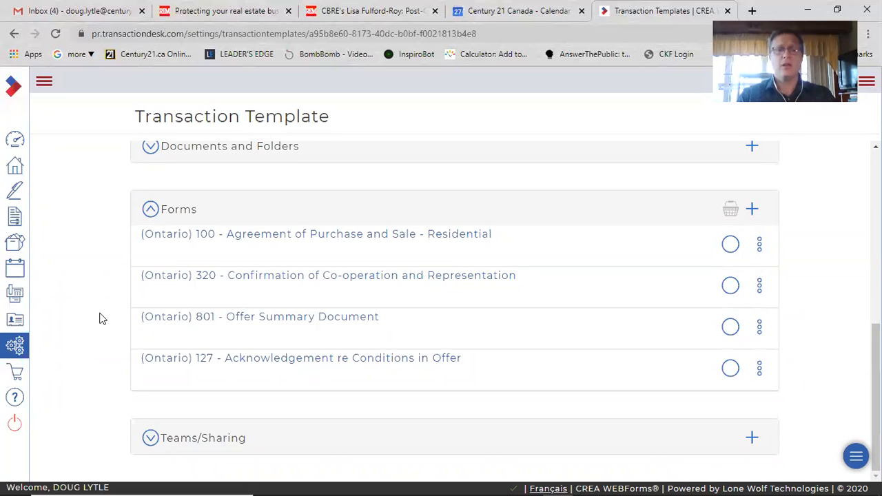
{"action": "left_click", "coordinate": [320, 236]}
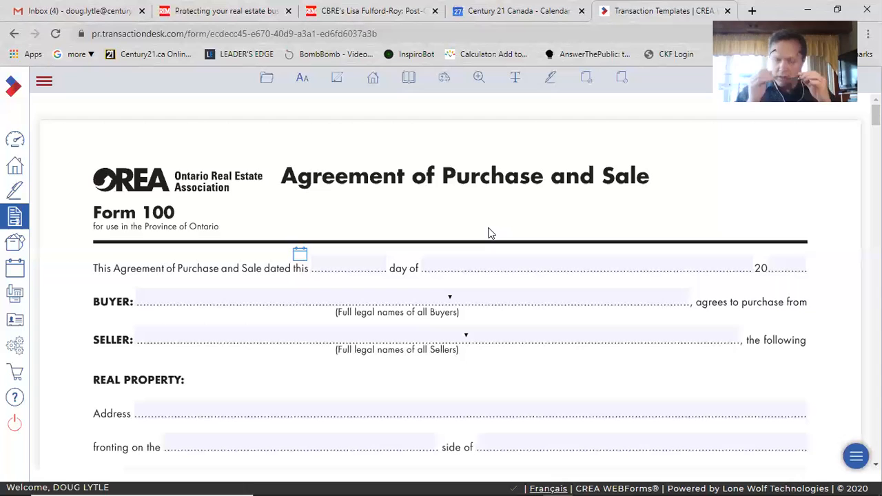
Scroll through the Agreement of Purchase and Sale form to review its fields down to Schedule A
{"action": "scroll", "coordinate": [401, 282], "scroll_direction": "down", "scroll_amount": 2}
{"action": "scroll", "coordinate": [411, 314], "scroll_direction": "up", "scroll_amount": 2}
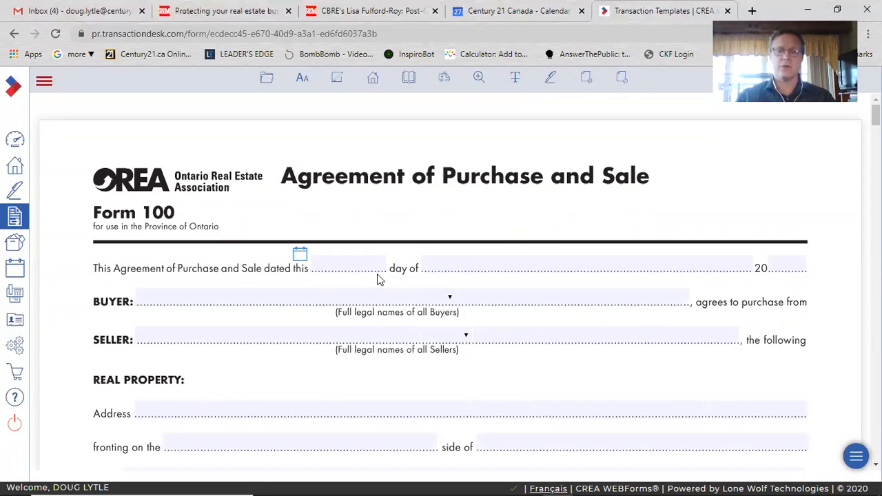
{"action": "left_click", "coordinate": [353, 265]}
{"action": "left_click", "coordinate": [359, 231]}
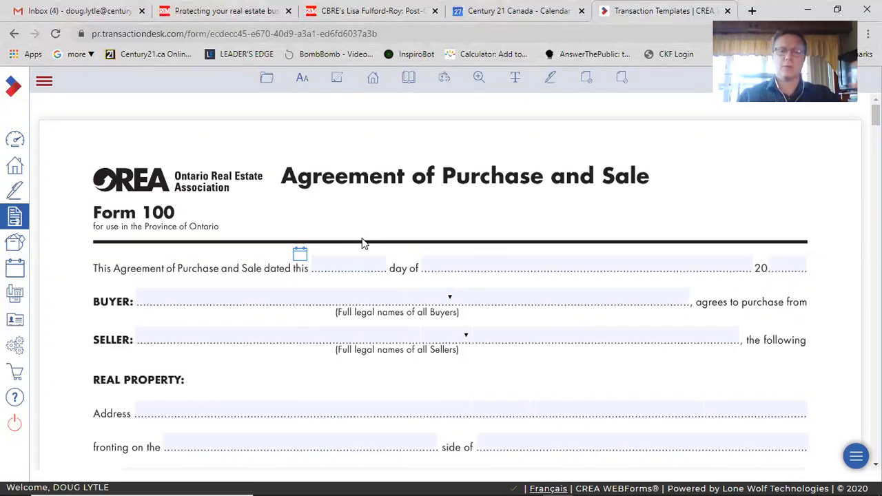
{"action": "scroll", "coordinate": [352, 279], "scroll_direction": "down", "scroll_amount": 5}
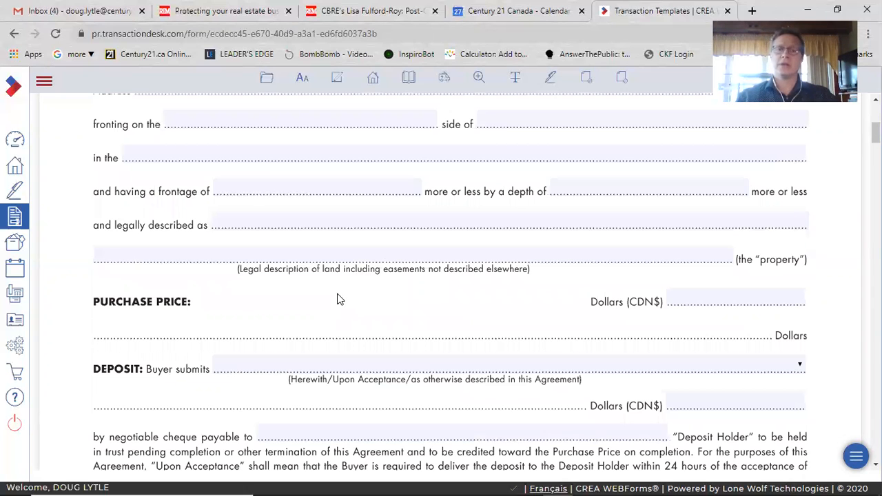
{"action": "scroll", "coordinate": [351, 293], "scroll_direction": "down", "scroll_amount": 4}
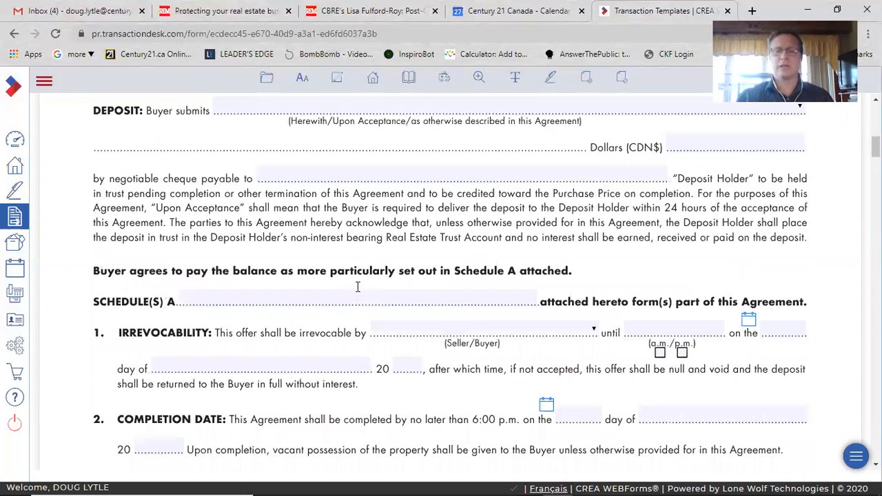
{"action": "scroll", "coordinate": [370, 275], "scroll_direction": "down", "scroll_amount": 10}
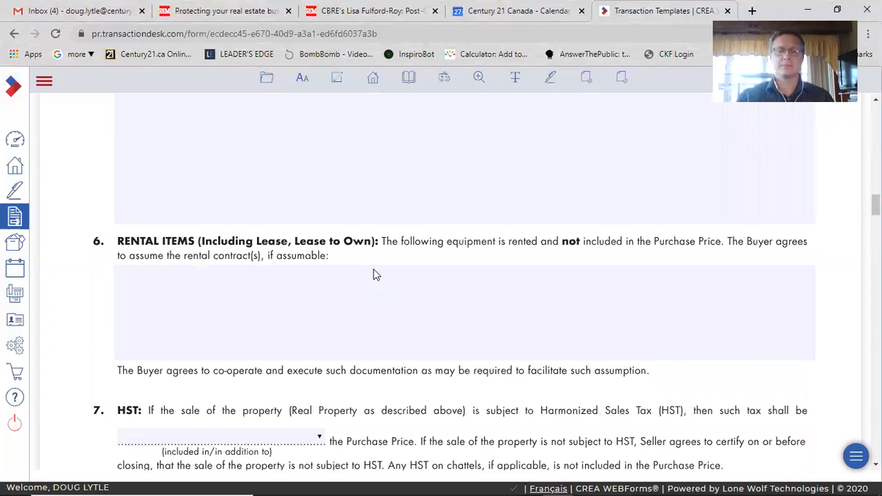
{"action": "scroll", "coordinate": [375, 274], "scroll_direction": "down", "scroll_amount": 10}
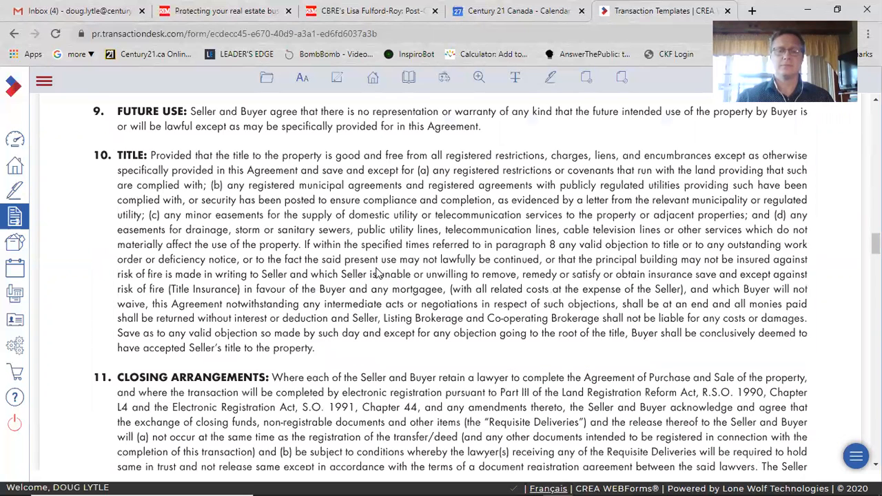
{"action": "scroll", "coordinate": [378, 273], "scroll_direction": "down", "scroll_amount": 15}
{"action": "scroll", "coordinate": [384, 254], "scroll_direction": "up", "scroll_amount": 3}
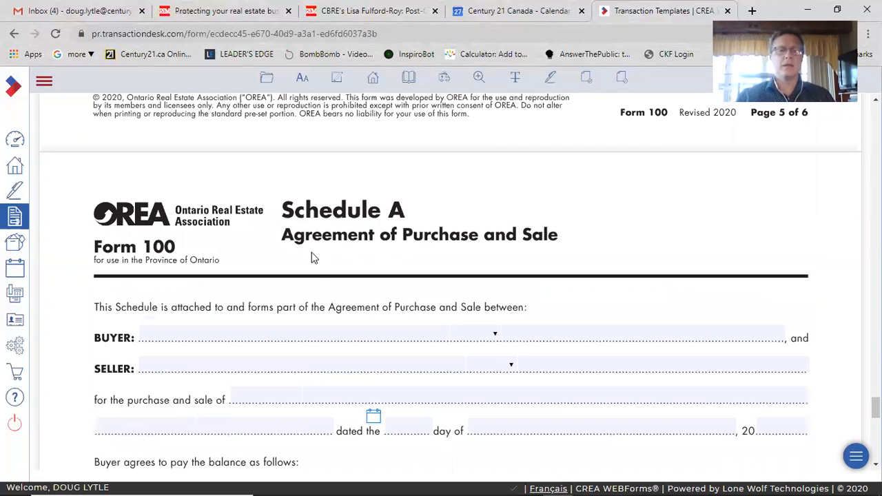
{"action": "scroll", "coordinate": [312, 269], "scroll_direction": "down", "scroll_amount": 3}
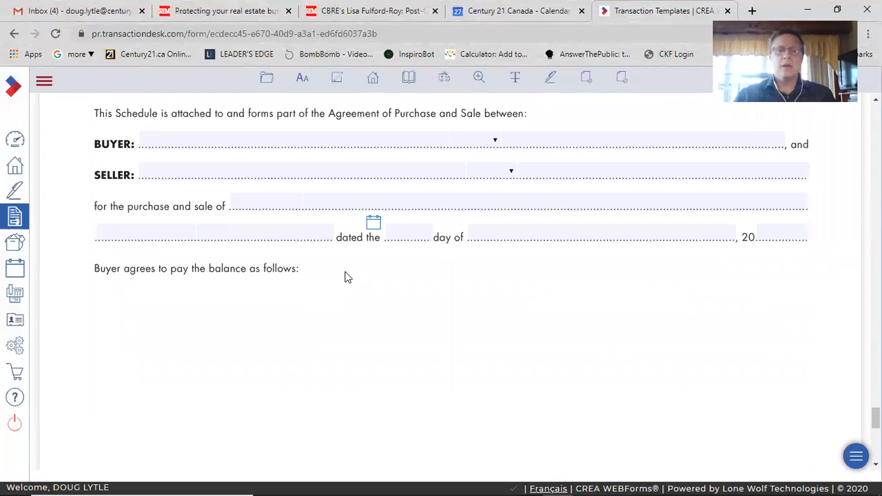
Examine the Schedule A seller field, the balance text area and the form's File menu options
{"action": "left_click", "coordinate": [217, 315]}
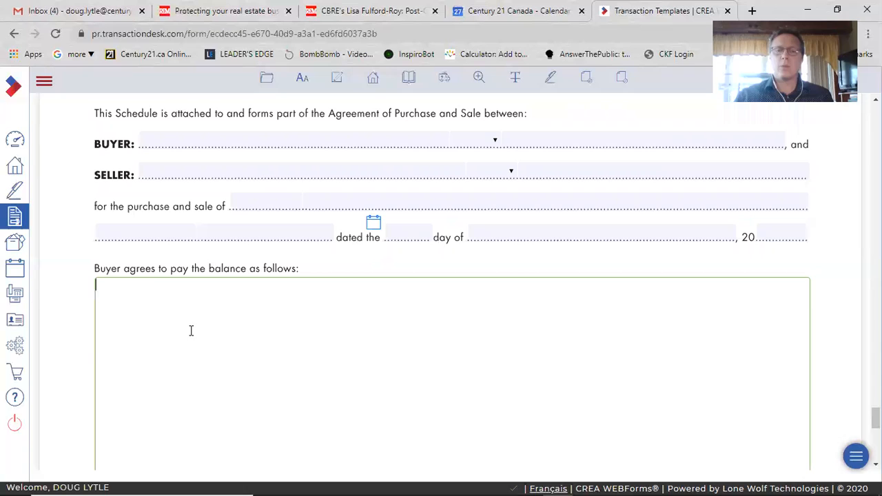
{"action": "scroll", "coordinate": [255, 333], "scroll_direction": "down", "scroll_amount": 2}
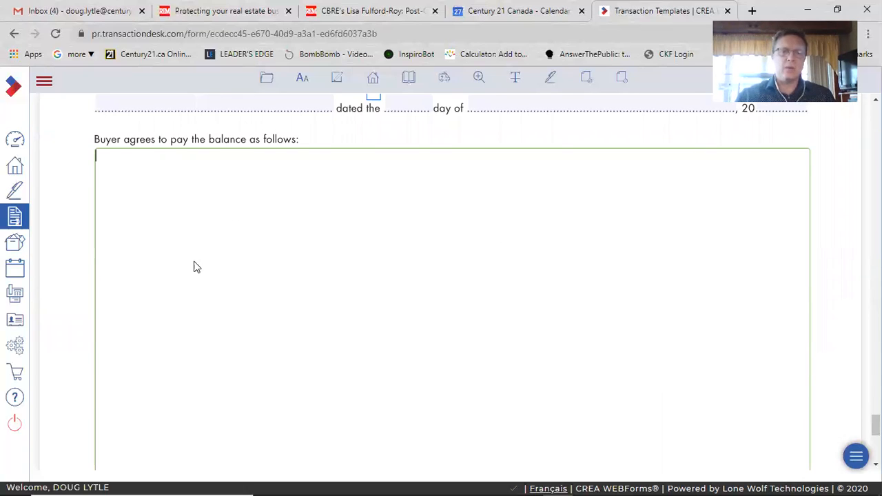
{"action": "scroll", "coordinate": [198, 262], "scroll_direction": "up", "scroll_amount": 1}
{"action": "scroll", "coordinate": [201, 239], "scroll_direction": "up", "scroll_amount": 3}
{"action": "left_click", "coordinate": [201, 240]}
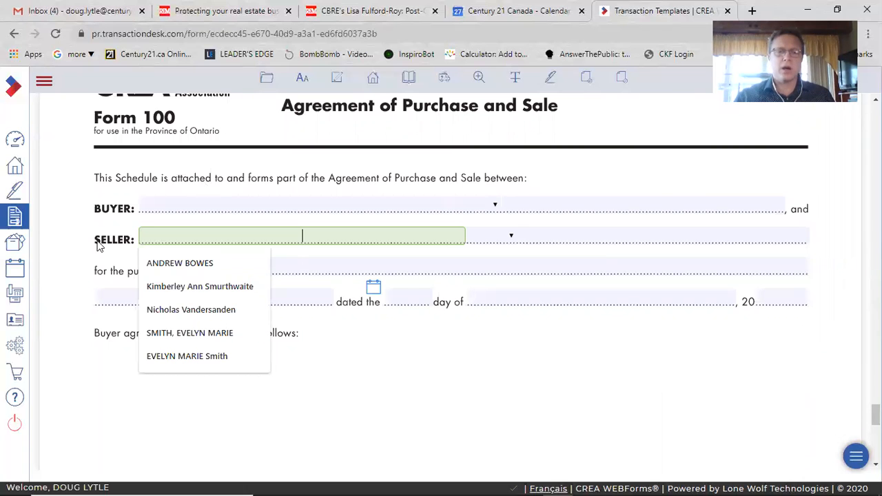
{"action": "left_click", "coordinate": [260, 378]}
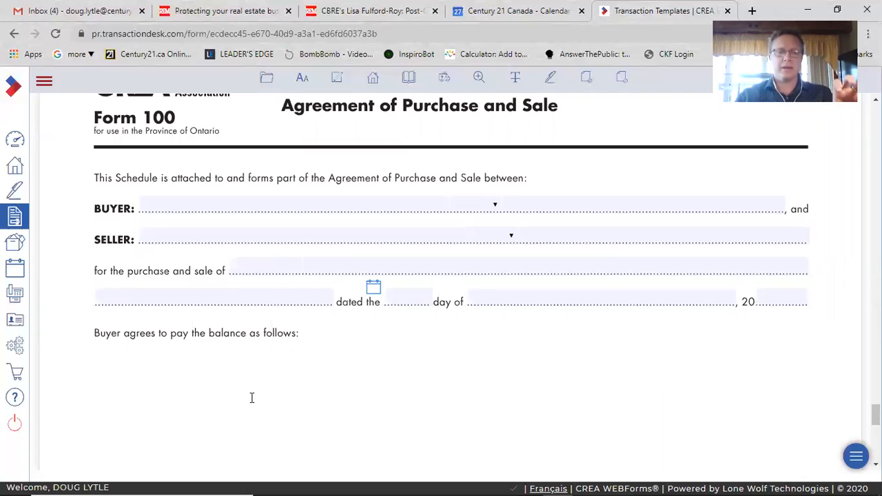
{"action": "left_click", "coordinate": [252, 398]}
{"action": "scroll", "coordinate": [441, 330], "scroll_direction": "down", "scroll_amount": 3}
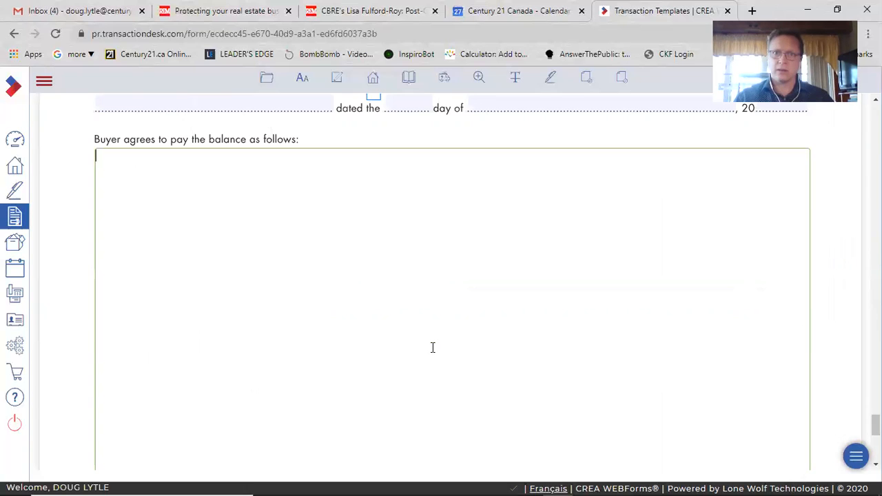
{"action": "scroll", "coordinate": [312, 305], "scroll_direction": "up", "scroll_amount": 1}
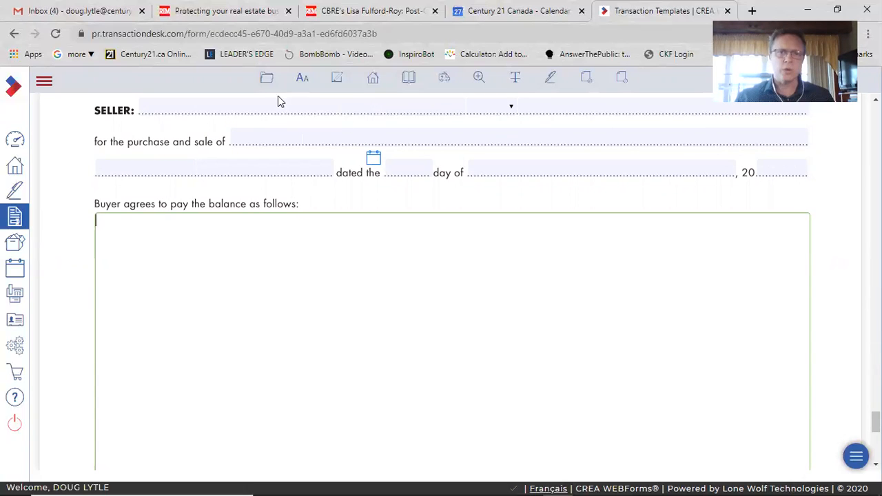
{"action": "left_click", "coordinate": [266, 78]}
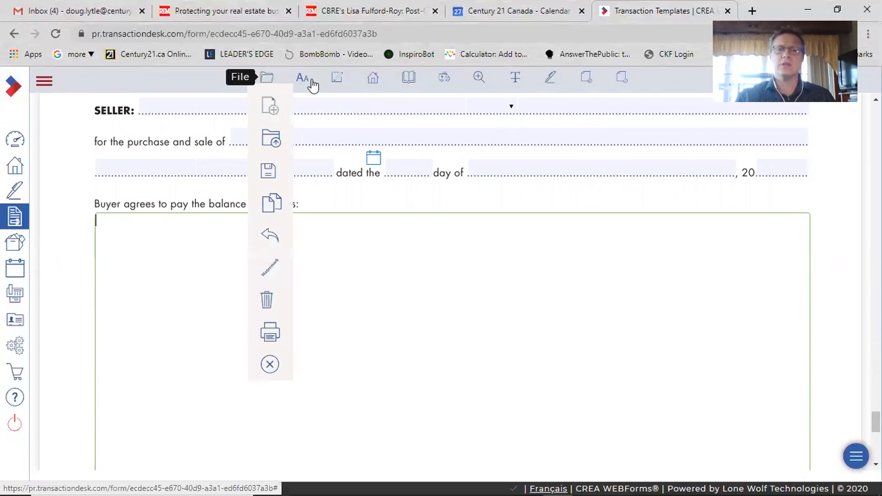
{"action": "mouse_move", "coordinate": [266, 84]}
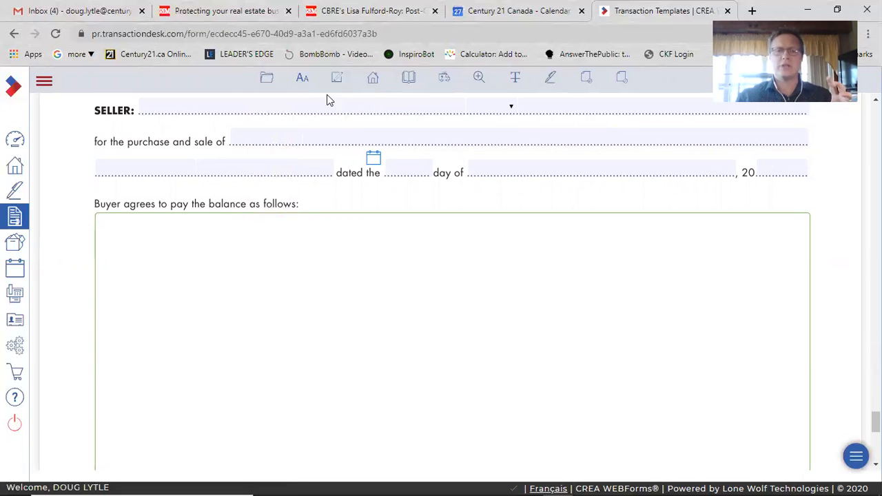
Insert the DEP/PAY-02 Balance of Purchase Price clause, found by searching for balance, into Schedule A's balance text area
{"action": "left_click", "coordinate": [268, 82]}
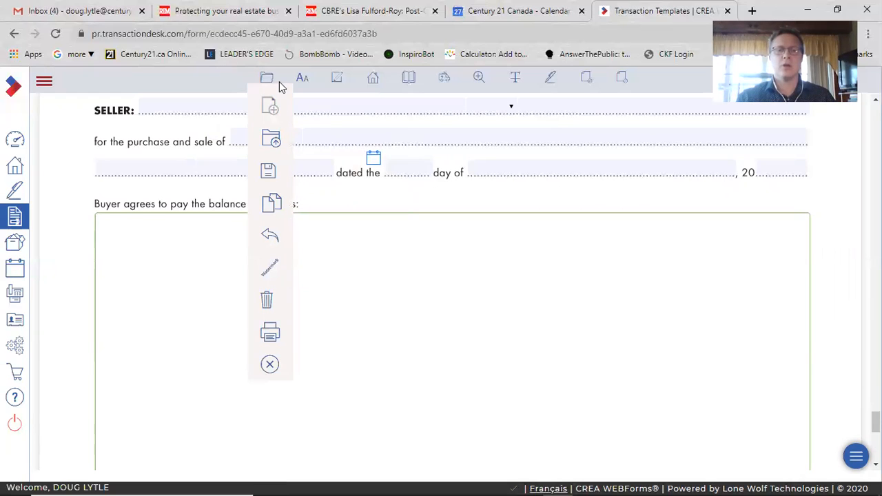
{"action": "left_click", "coordinate": [300, 80]}
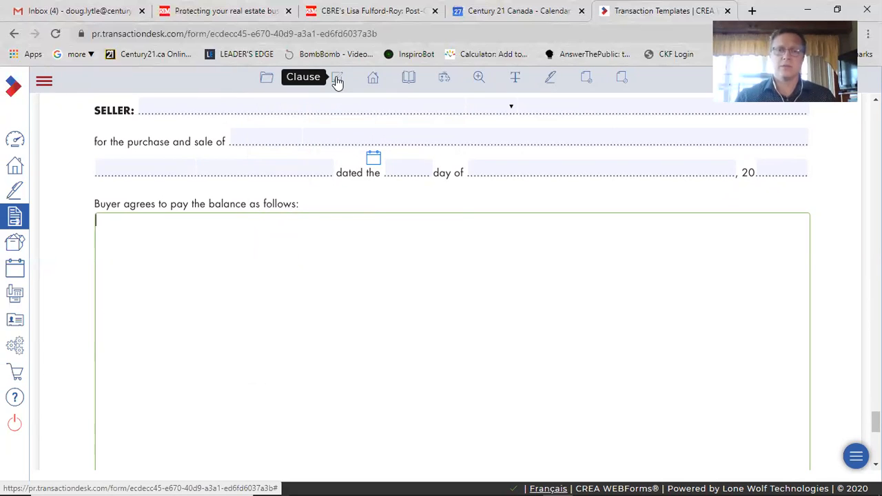
{"action": "left_click", "coordinate": [337, 80]}
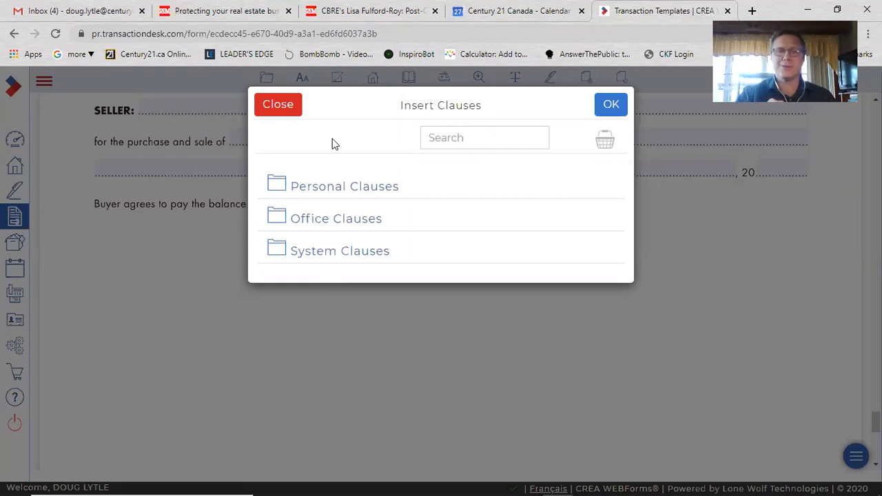
{"action": "left_click", "coordinate": [430, 140]}
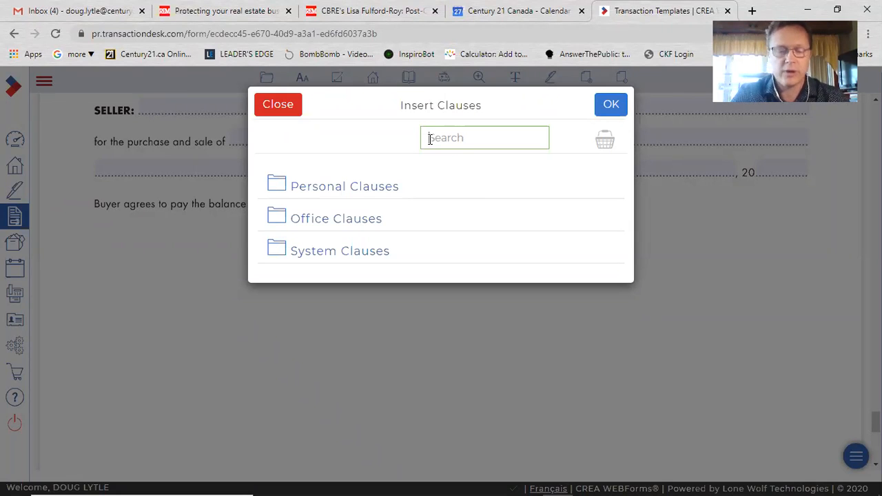
{"action": "type", "text": "balance"}
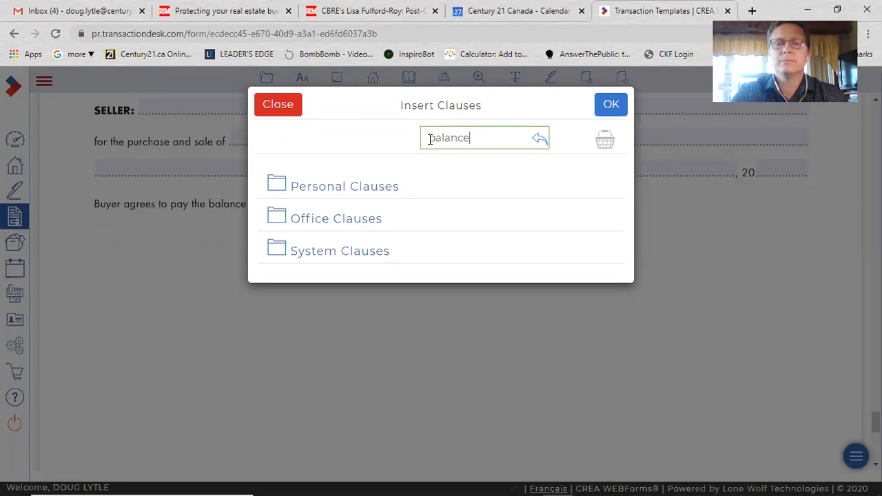
{"action": "key", "text": "Return"}
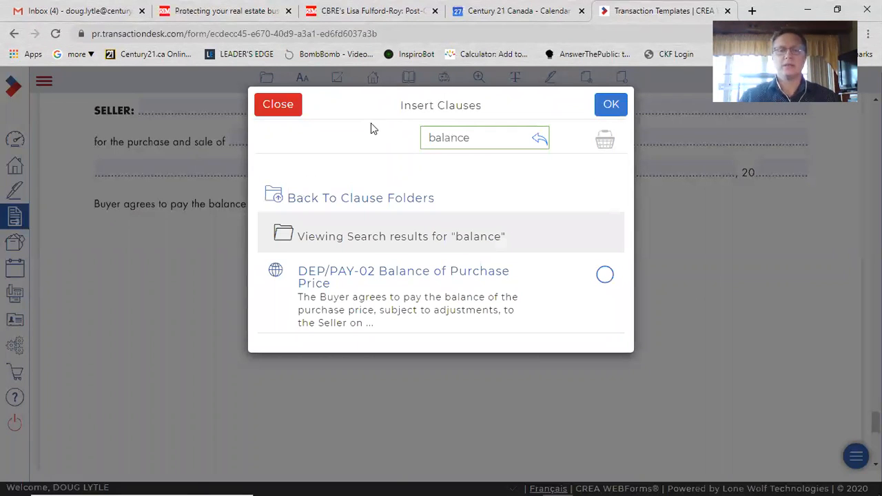
{"action": "left_click", "coordinate": [603, 280]}
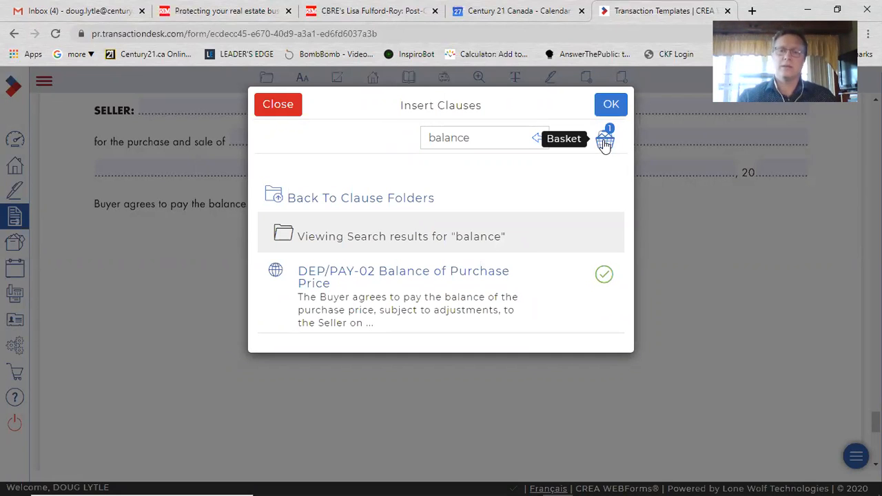
{"action": "left_click", "coordinate": [610, 104]}
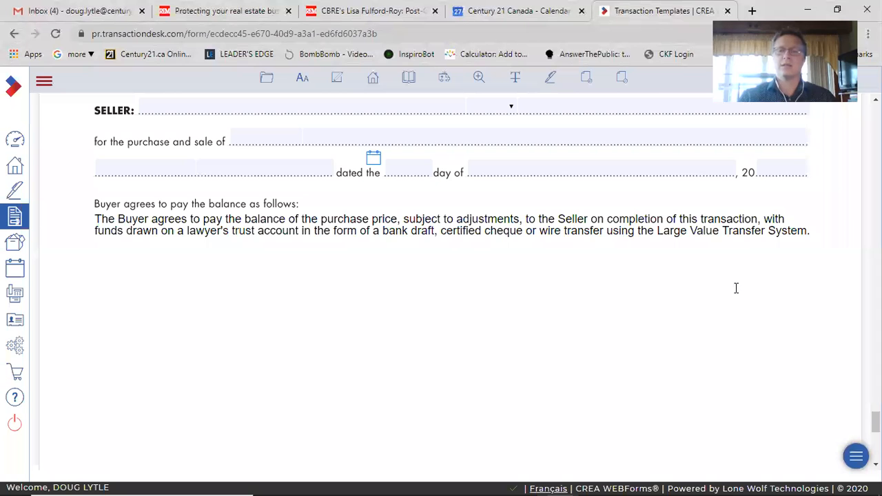
{"action": "left_click", "coordinate": [797, 255]}
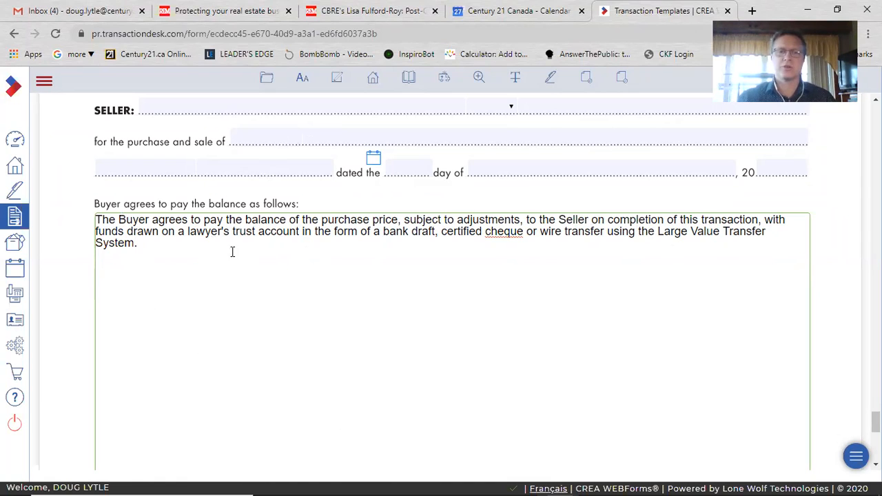
Search the clause library for mort, preview MORT-04 Condition - Arranging New Mortgage Satisfactory to Buyer, and add it to the basket
{"action": "left_click", "coordinate": [338, 81]}
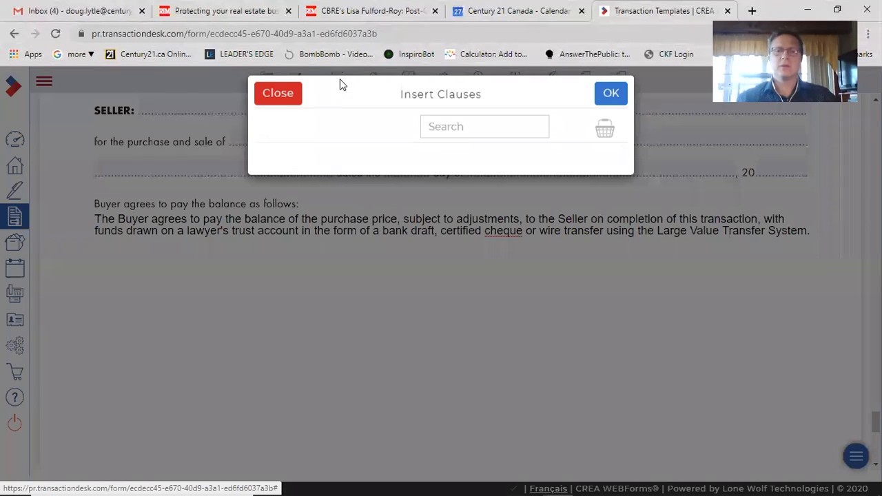
{"action": "left_click", "coordinate": [448, 139]}
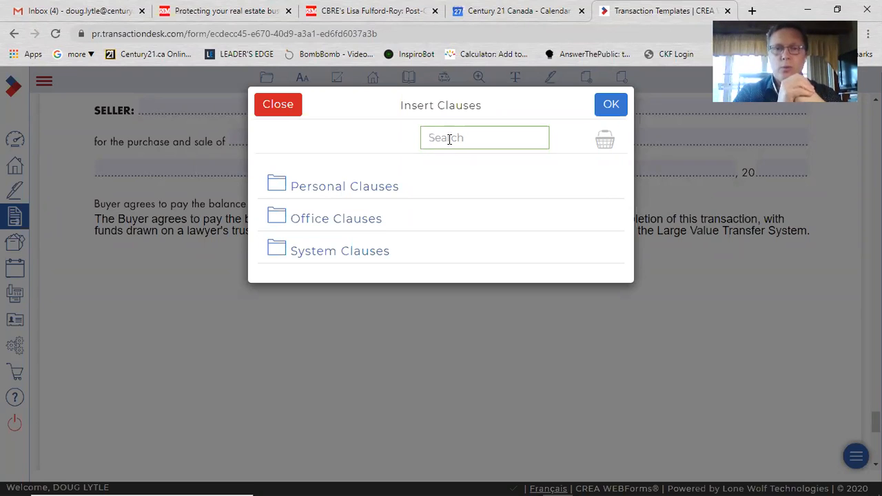
{"action": "type", "text": "mo"}
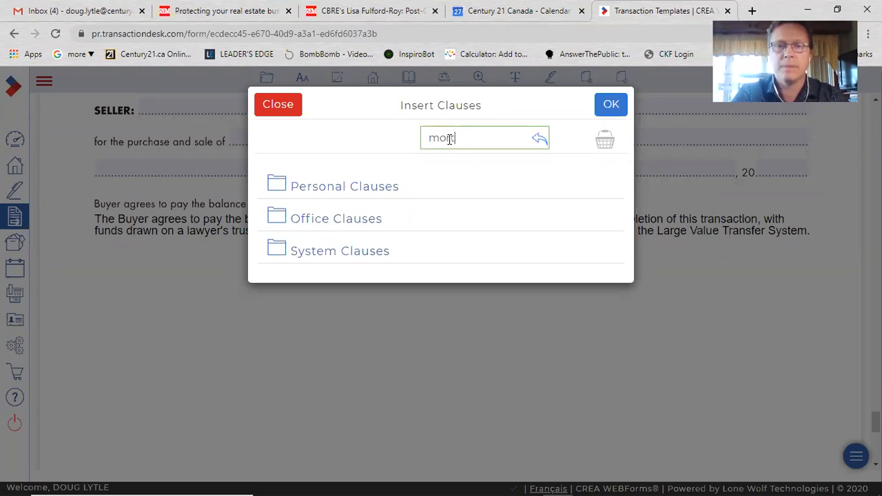
{"action": "type", "text": "rt"}
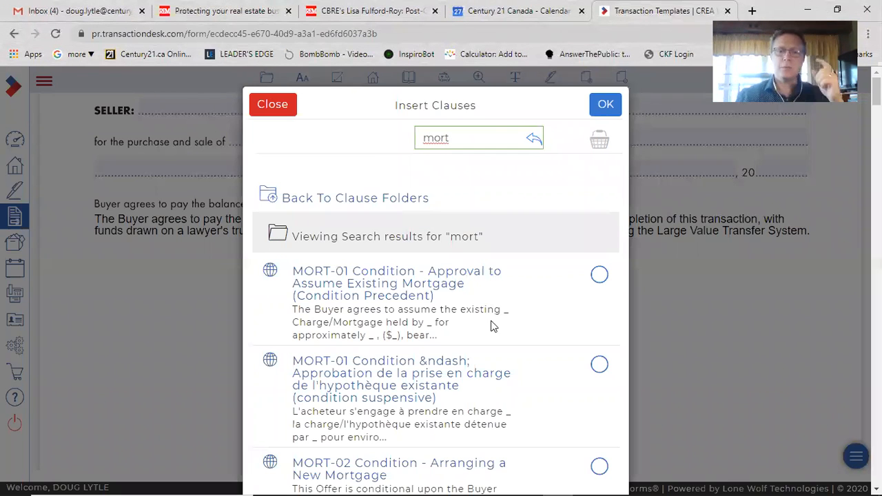
{"action": "scroll", "coordinate": [493, 343], "scroll_direction": "down", "scroll_amount": 4}
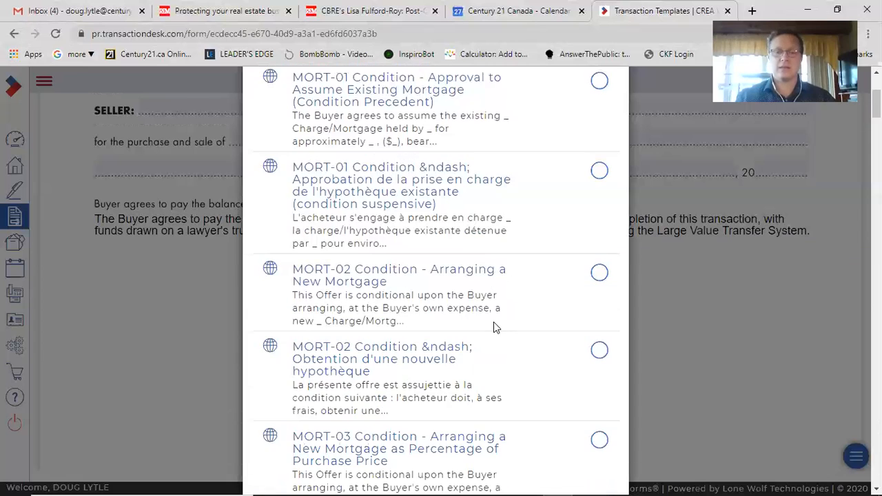
{"action": "scroll", "coordinate": [497, 352], "scroll_direction": "down", "scroll_amount": 3}
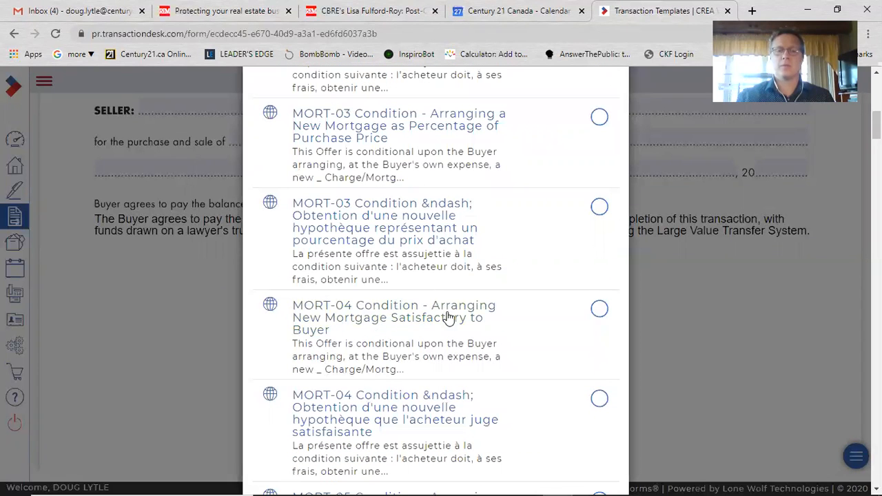
{"action": "scroll", "coordinate": [372, 258], "scroll_direction": "down", "scroll_amount": 1}
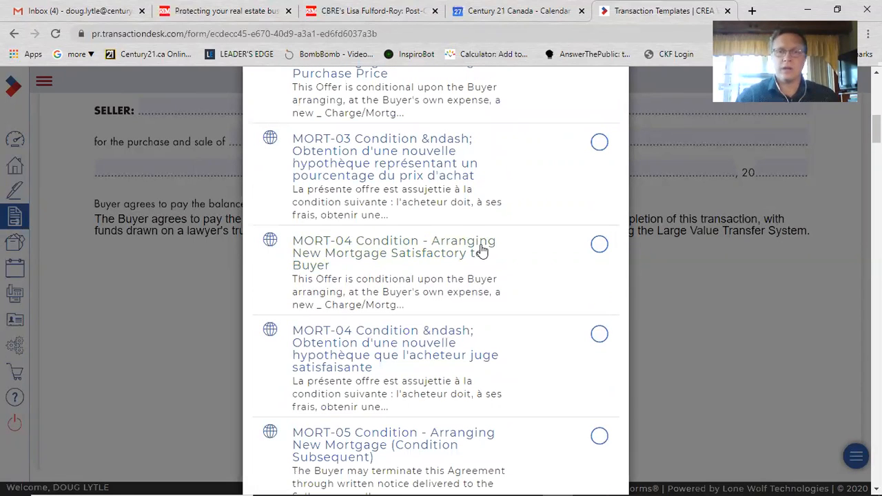
{"action": "left_click", "coordinate": [427, 243]}
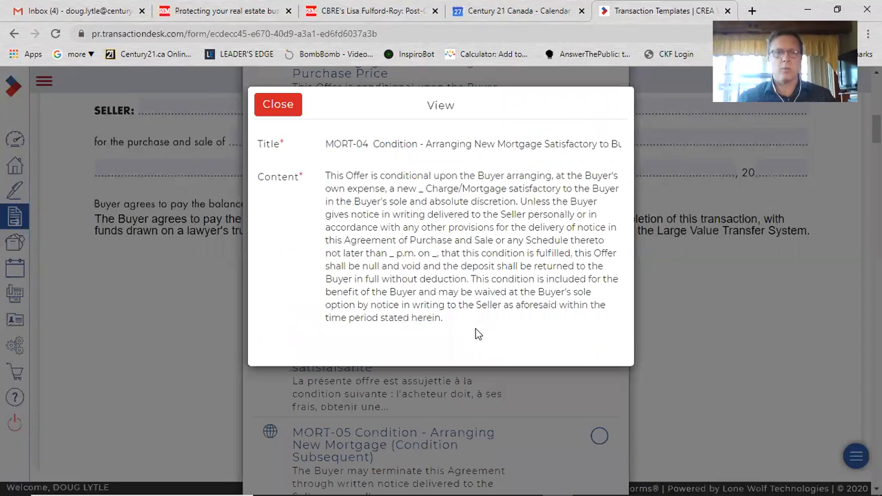
{"action": "left_click", "coordinate": [288, 103]}
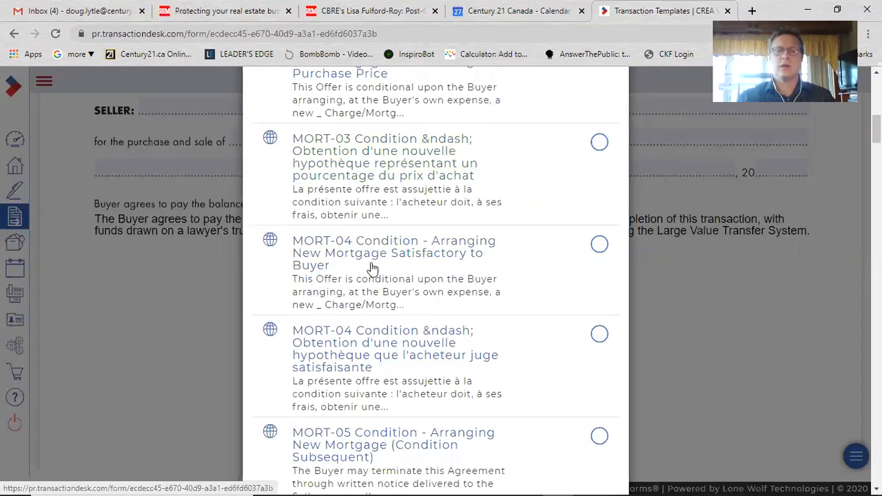
{"action": "left_click", "coordinate": [599, 244]}
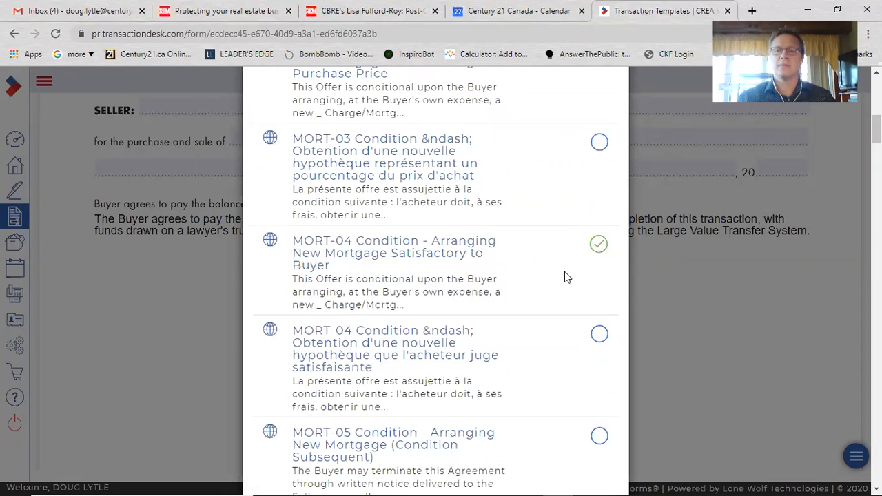
Search the clauses for inspect, preview INSP-01 Condition - Inspection of Property by a Home Inspector - General Inspection, and add it
{"action": "scroll", "coordinate": [565, 272], "scroll_direction": "up", "scroll_amount": 8}
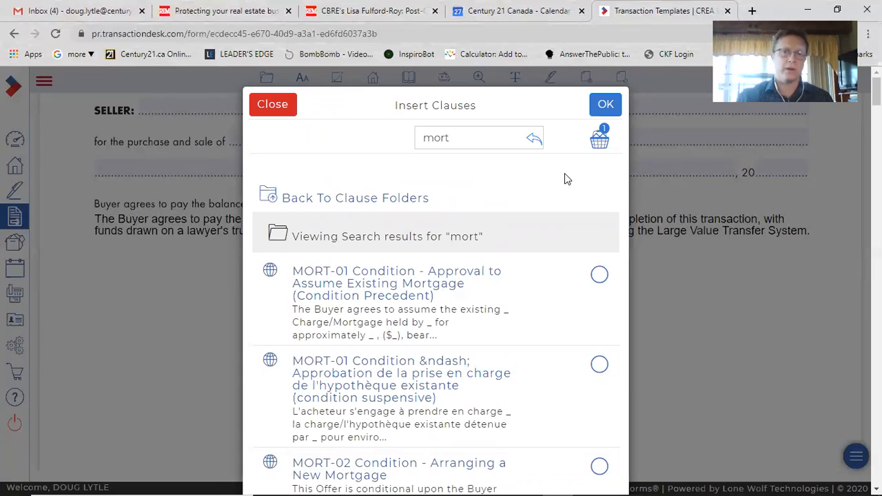
{"action": "double_click", "coordinate": [450, 137]}
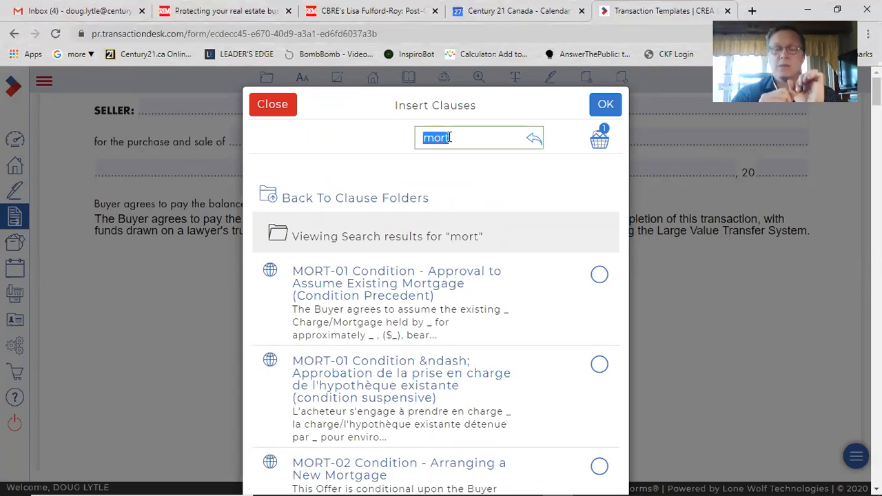
{"action": "type", "text": "ins"}
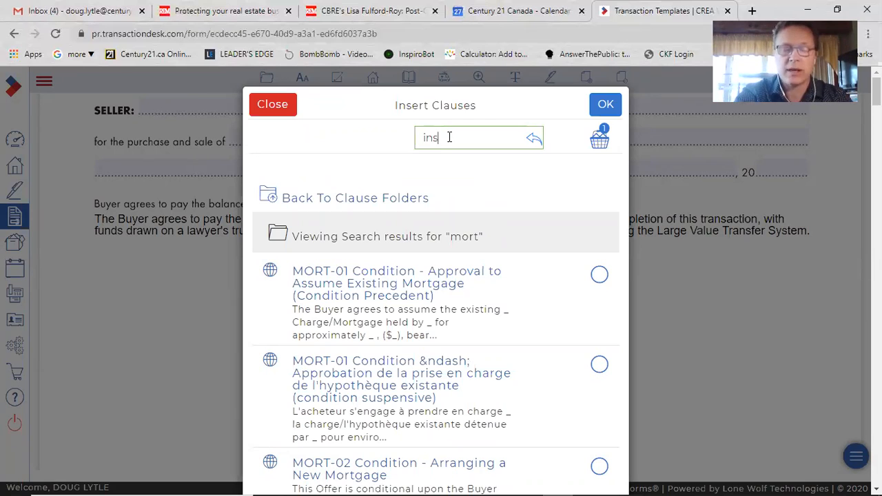
{"action": "type", "text": "pect"}
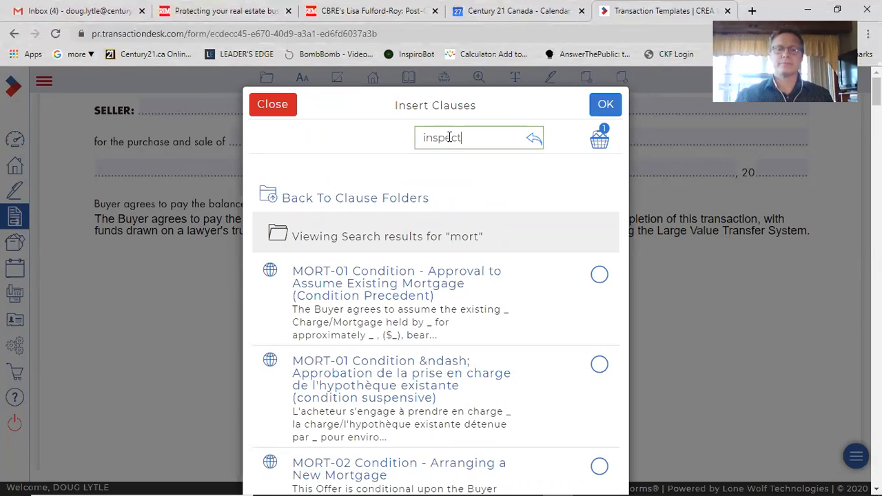
{"action": "key", "text": "Return"}
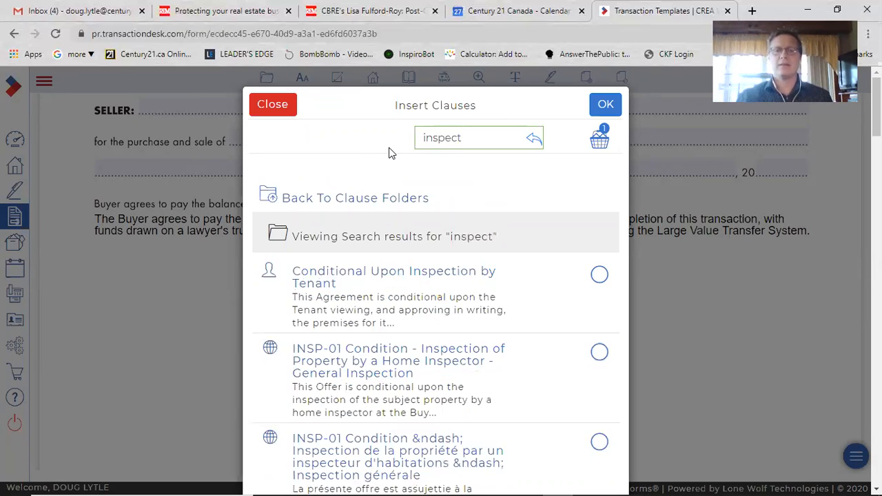
{"action": "scroll", "coordinate": [552, 281], "scroll_direction": "down", "scroll_amount": 2}
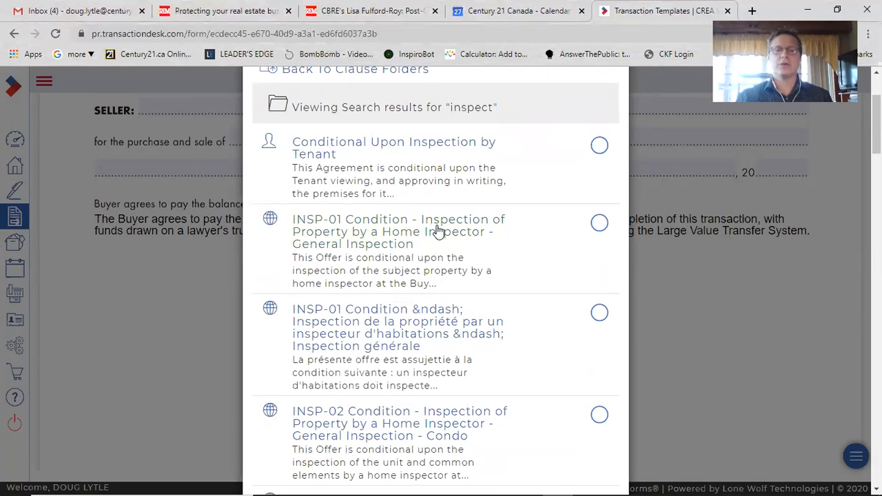
{"action": "left_click", "coordinate": [386, 232]}
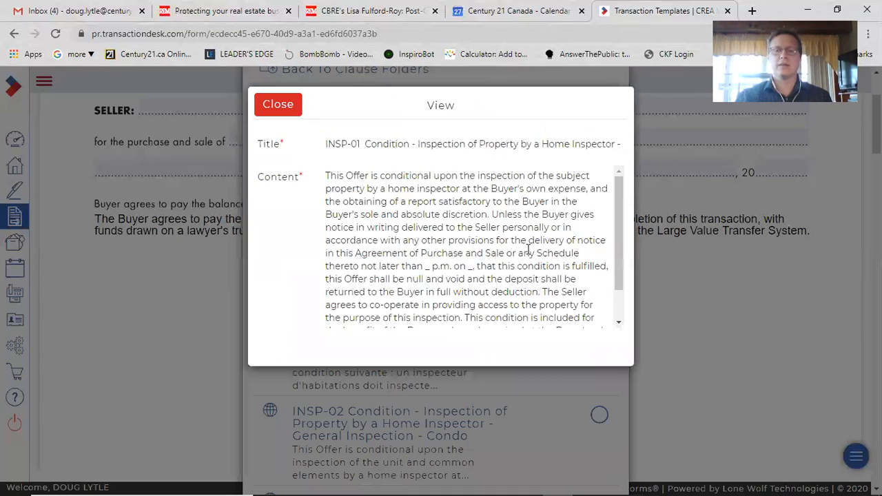
{"action": "scroll", "coordinate": [482, 267], "scroll_direction": "down", "scroll_amount": 1}
{"action": "scroll", "coordinate": [503, 278], "scroll_direction": "up", "scroll_amount": 1}
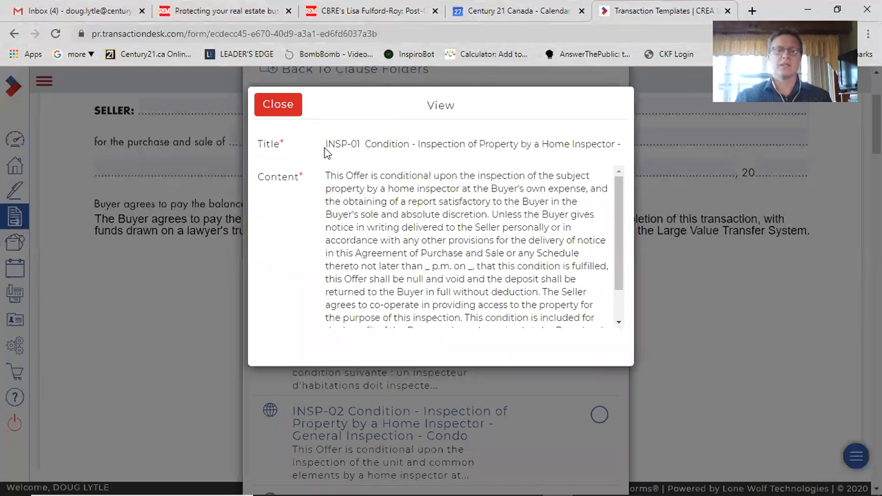
{"action": "left_click", "coordinate": [278, 105]}
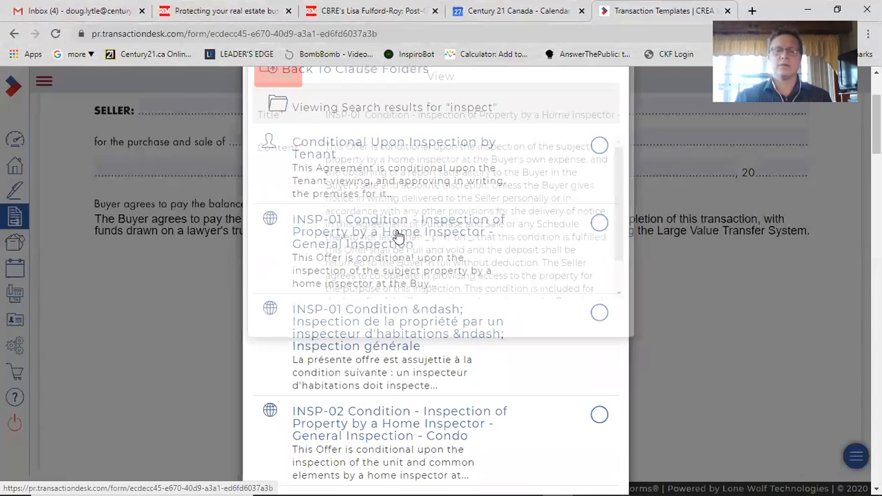
{"action": "left_click", "coordinate": [600, 225]}
Search the clauses for insurance and add INSUR-01 Condition - Arranging Insurance to the basket
{"action": "scroll", "coordinate": [524, 234], "scroll_direction": "up", "scroll_amount": 2}
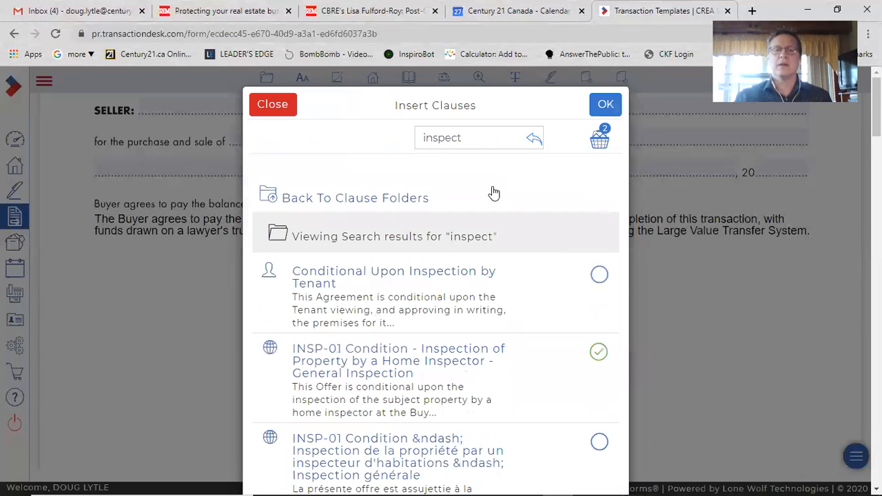
{"action": "double_click", "coordinate": [461, 135]}
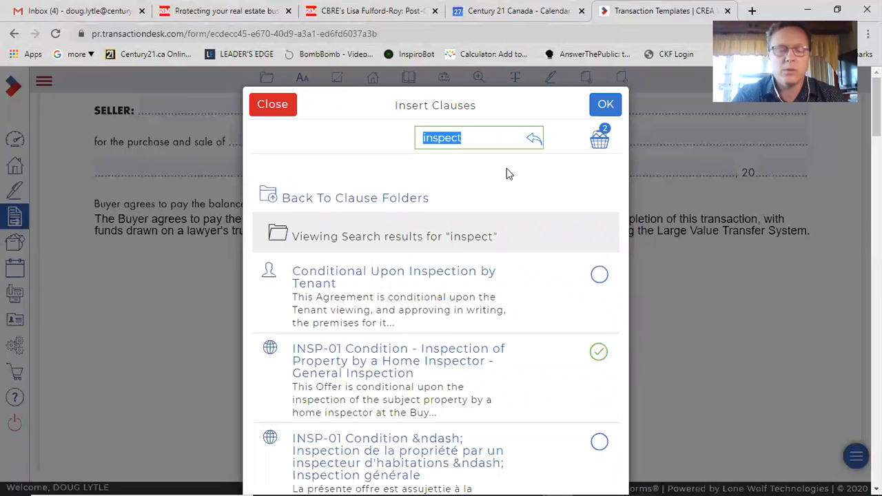
{"action": "type", "text": "insurance"}
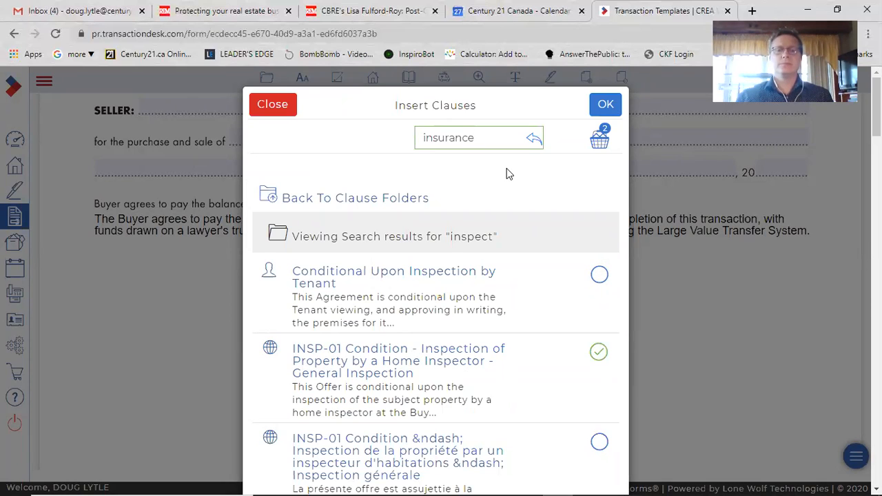
{"action": "key", "text": "Return"}
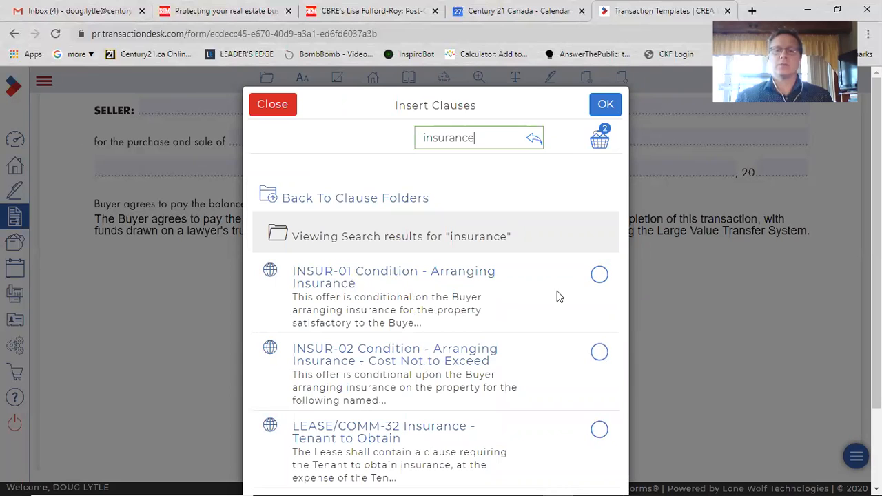
{"action": "left_click", "coordinate": [599, 277]}
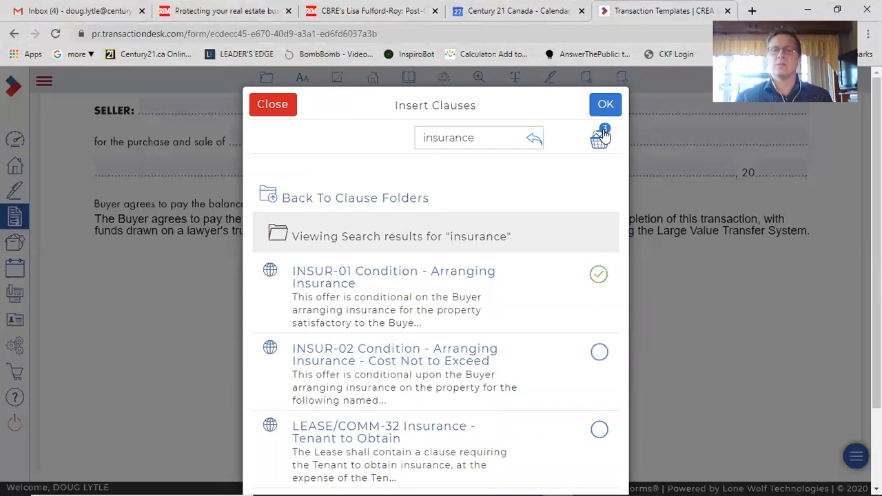
Search the clauses for inspect, preview INSP-15 Right of Re-inspection Prior to Completion, and add it to the basket
{"action": "double_click", "coordinate": [442, 141]}
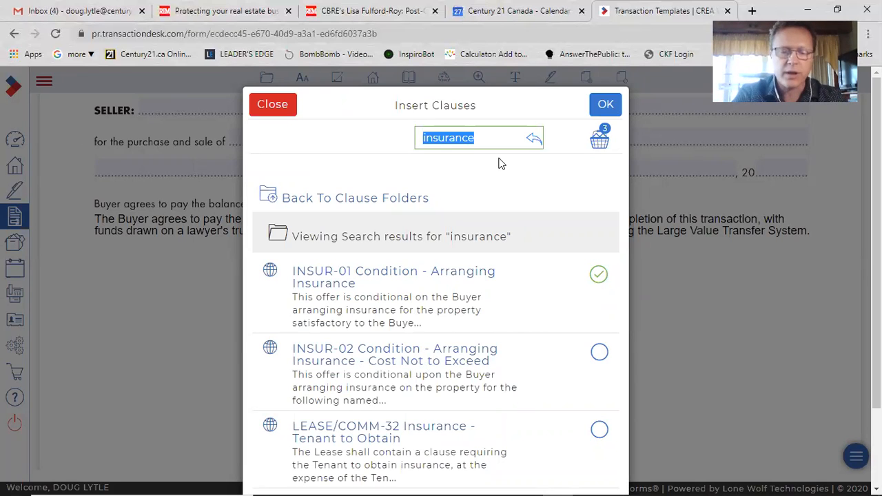
{"action": "type", "text": "inspect"}
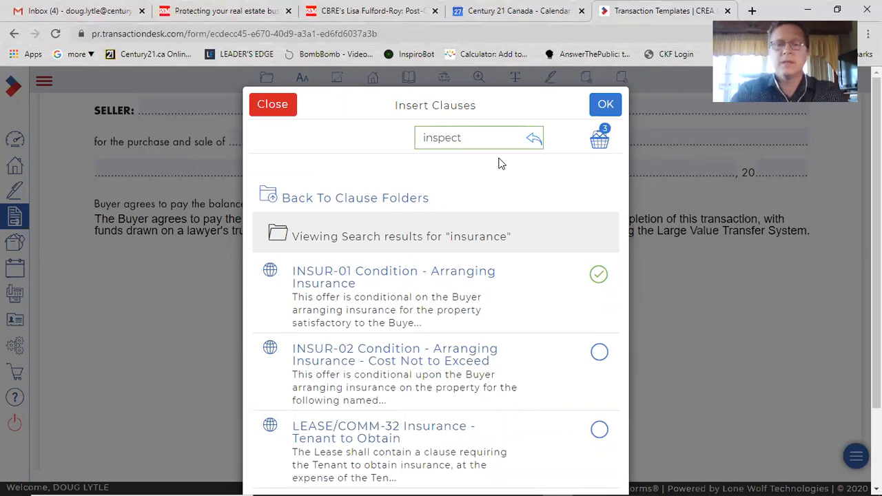
{"action": "key", "text": "Return"}
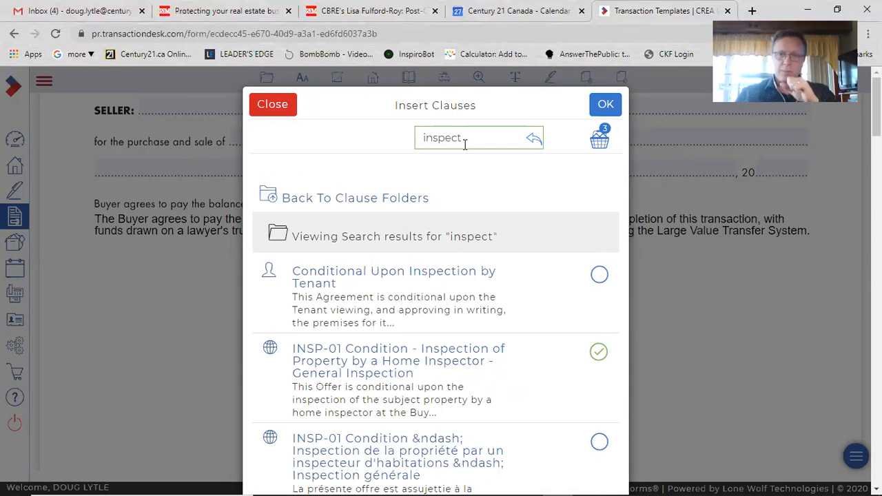
{"action": "scroll", "coordinate": [517, 327], "scroll_direction": "down", "scroll_amount": 3}
{"action": "scroll", "coordinate": [514, 334], "scroll_direction": "down", "scroll_amount": 6}
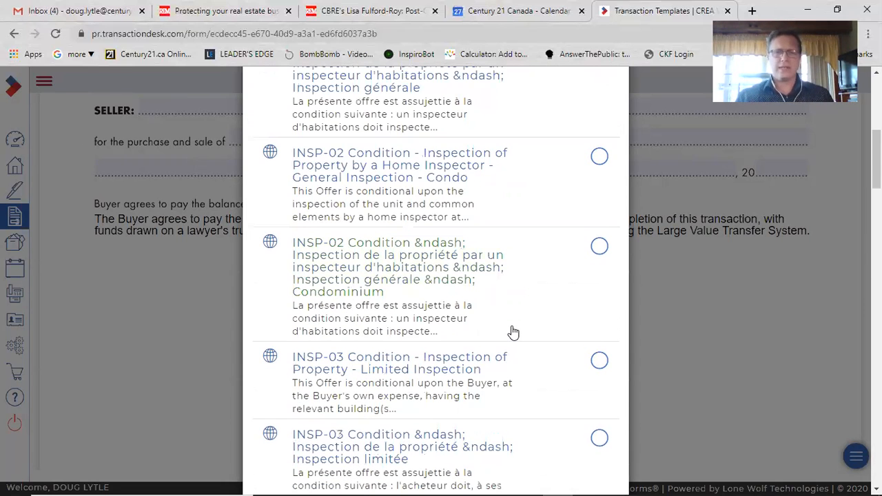
{"action": "scroll", "coordinate": [510, 338], "scroll_direction": "down", "scroll_amount": 6}
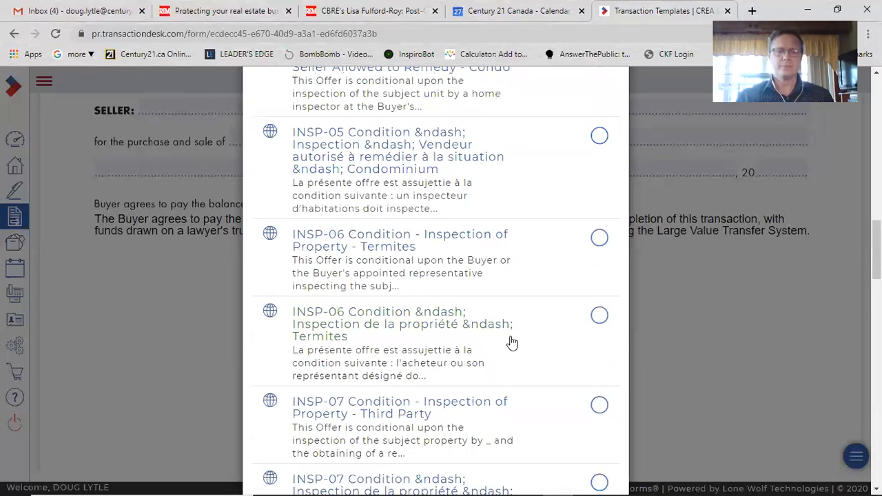
{"action": "scroll", "coordinate": [508, 340], "scroll_direction": "down", "scroll_amount": 6}
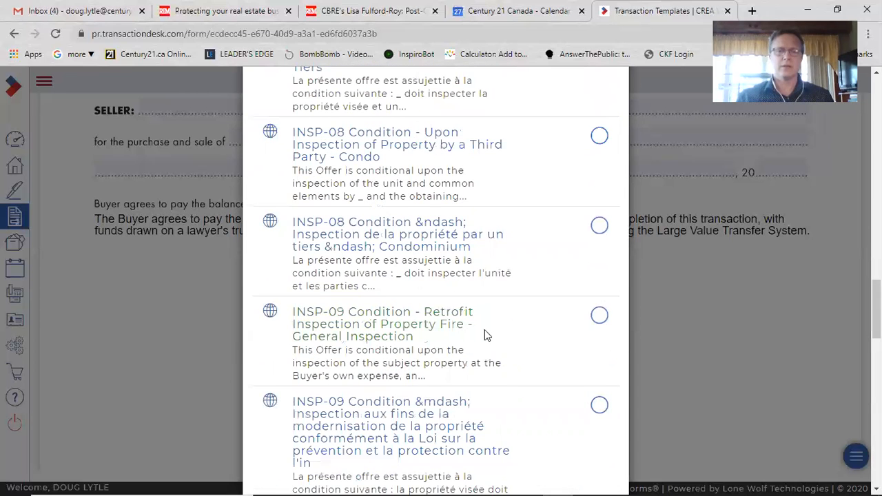
{"action": "scroll", "coordinate": [485, 330], "scroll_direction": "down", "scroll_amount": 6}
{"action": "scroll", "coordinate": [486, 331], "scroll_direction": "down", "scroll_amount": 5}
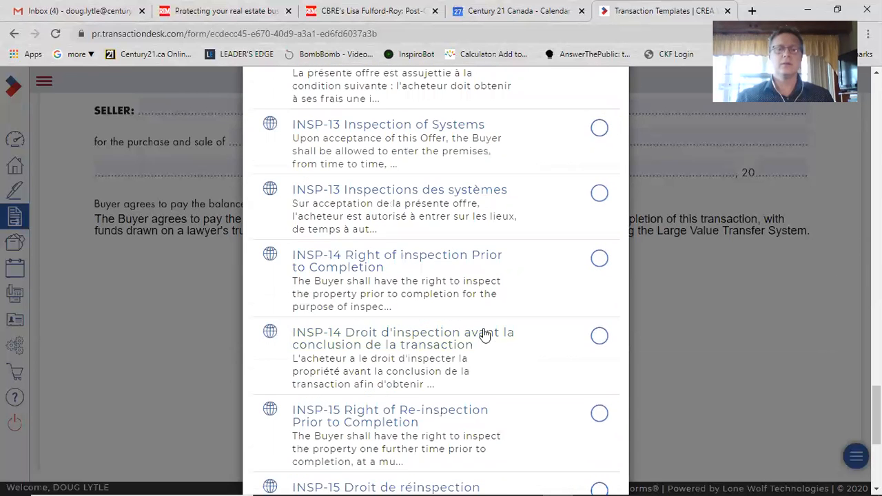
{"action": "scroll", "coordinate": [419, 224], "scroll_direction": "down", "scroll_amount": 1}
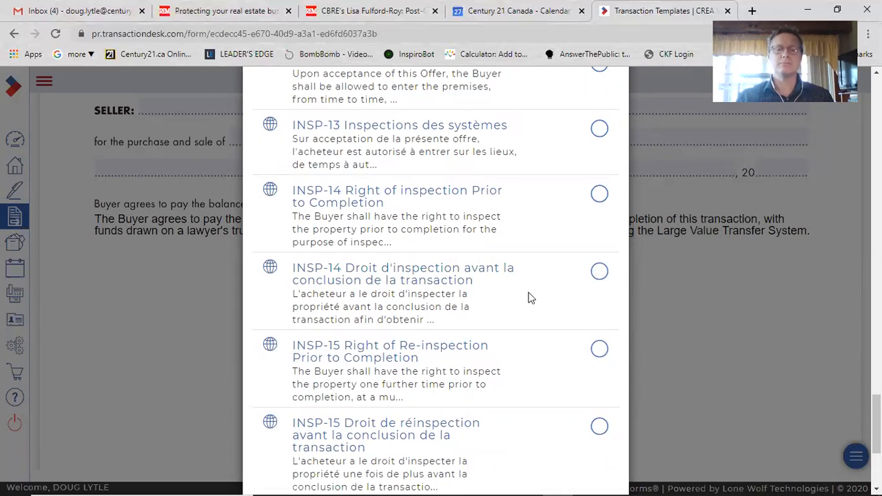
{"action": "scroll", "coordinate": [406, 293], "scroll_direction": "down", "scroll_amount": 1}
{"action": "left_click", "coordinate": [407, 292]}
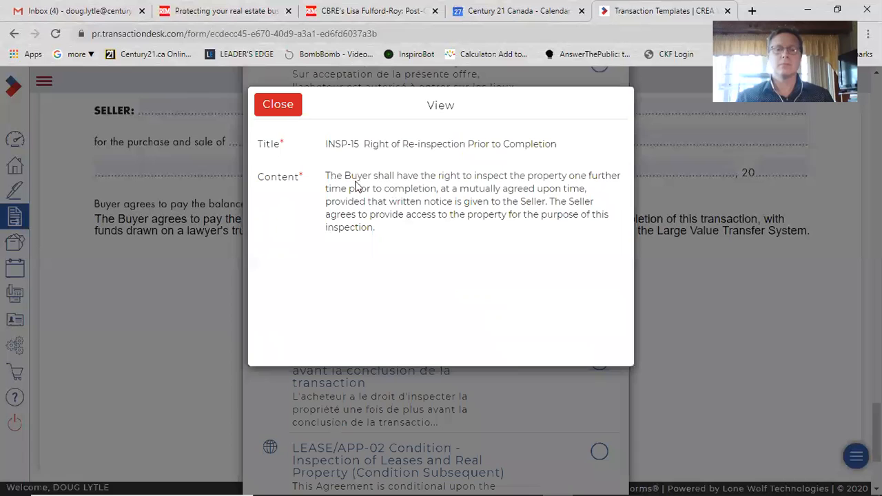
{"action": "left_click", "coordinate": [278, 105]}
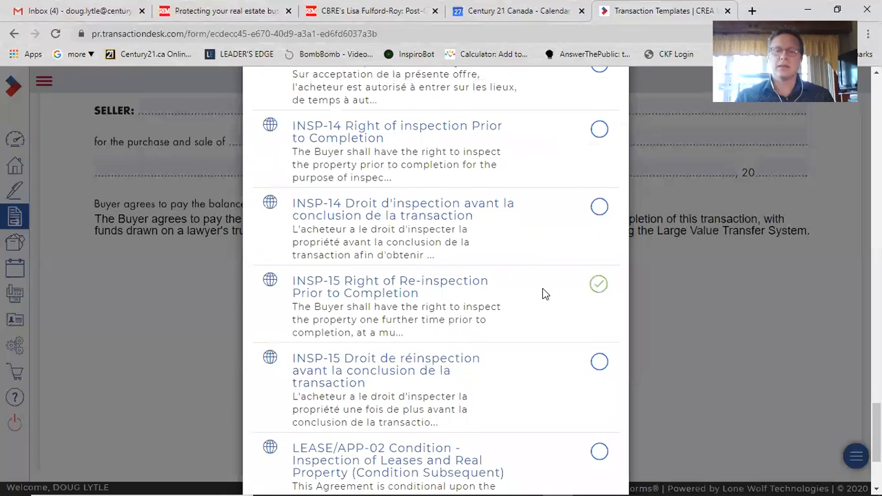
Insert the basket's selected clauses into Schedule A
{"action": "scroll", "coordinate": [543, 293], "scroll_direction": "up", "scroll_amount": 5}
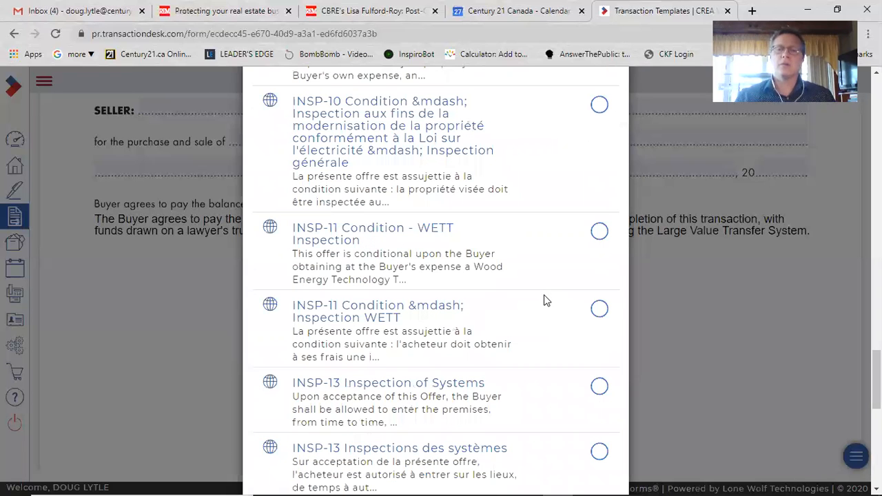
{"action": "scroll", "coordinate": [598, 199], "scroll_direction": "up", "scroll_amount": 5}
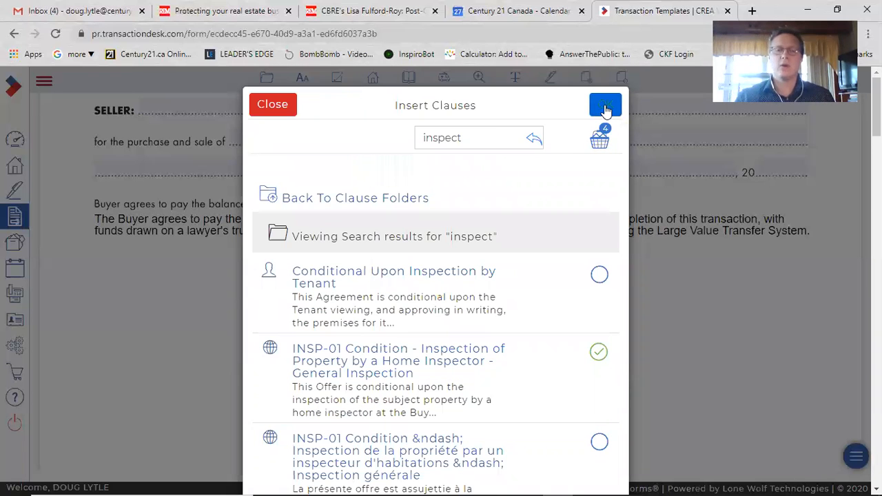
{"action": "left_click", "coordinate": [605, 106]}
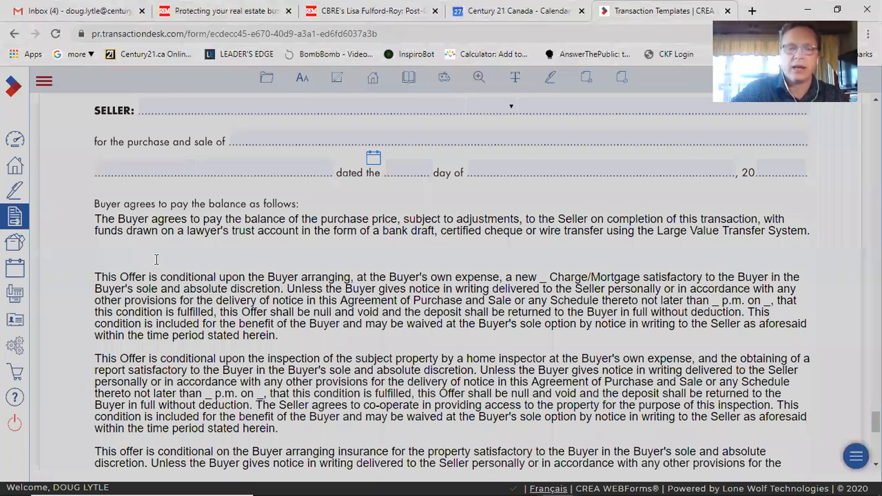
Edit the mortgage condition so it reads "a new first Mortgage"
{"action": "left_click", "coordinate": [269, 331]}
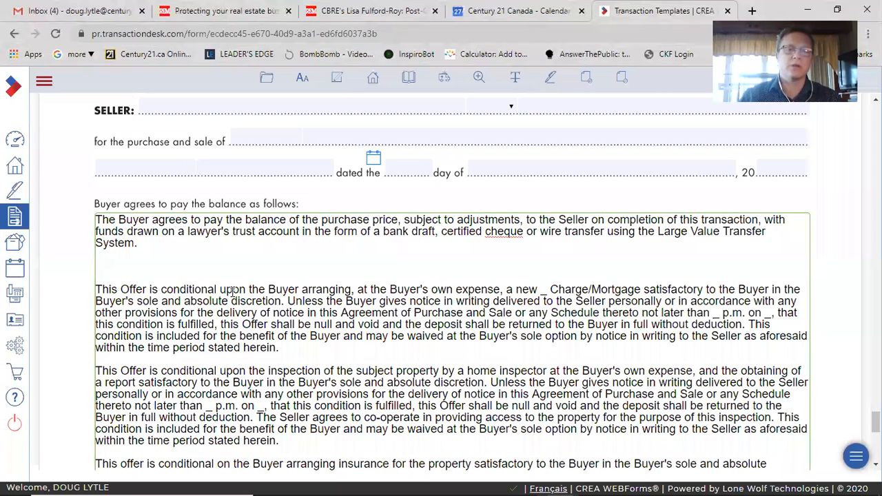
{"action": "left_click", "coordinate": [547, 292]}
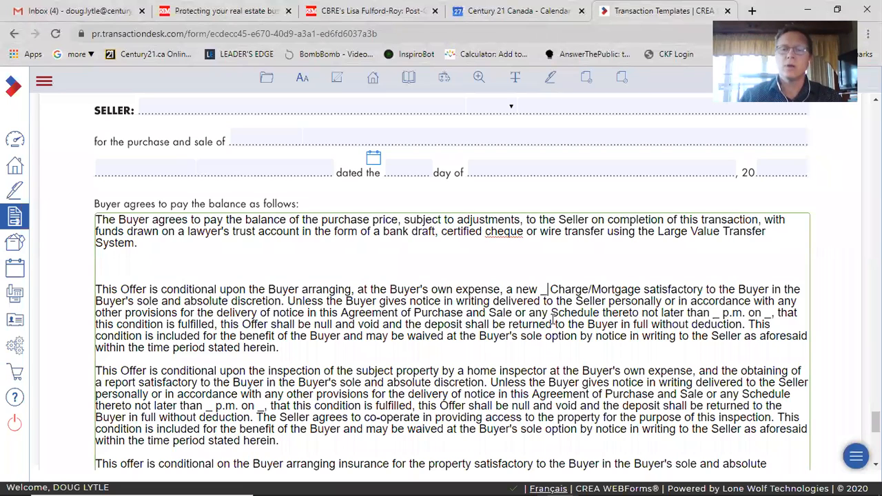
{"action": "key", "text": "BackSpace"}
{"action": "key", "text": "BackSpace"}
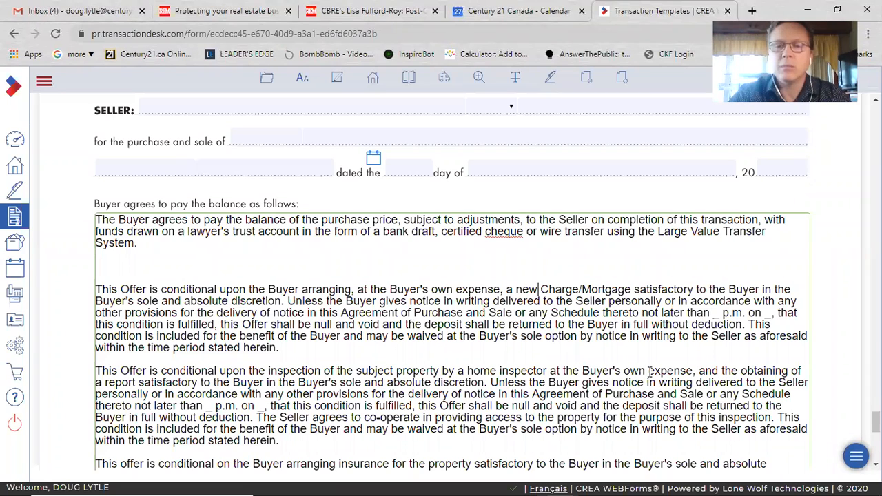
{"action": "type", "text": "first"}
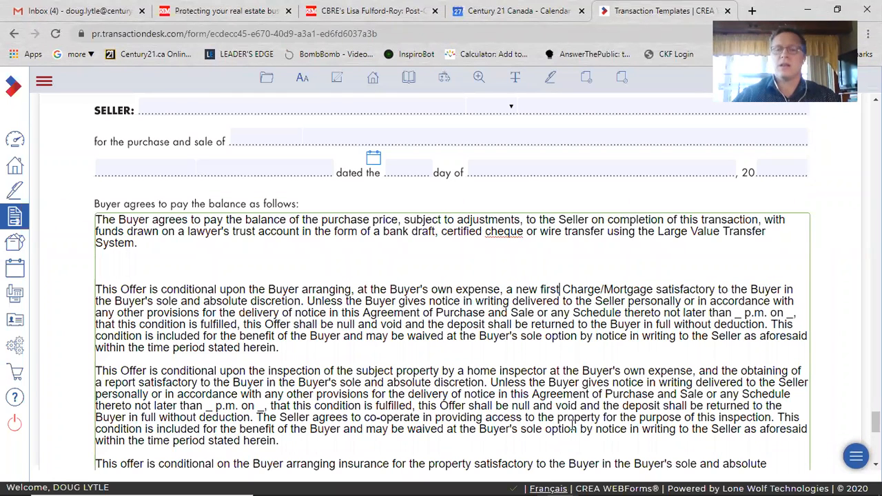
{"action": "left_click", "coordinate": [603, 289]}
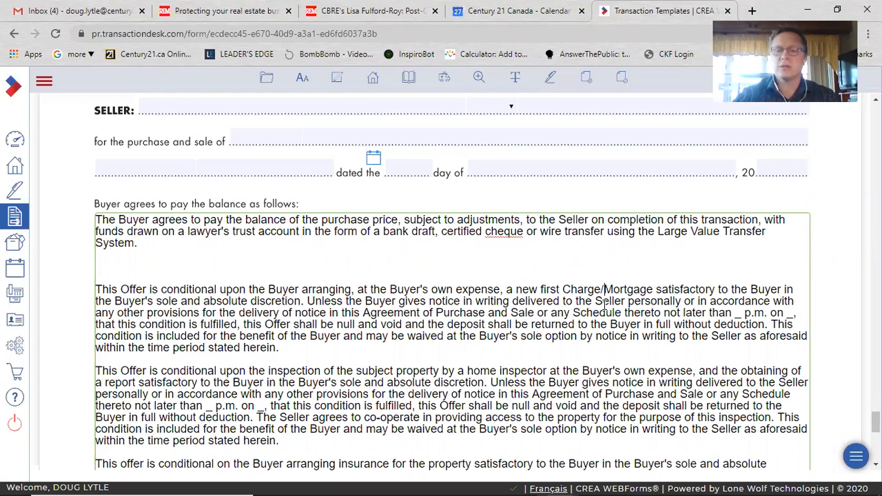
{"action": "key", "text": "BackSpace"}
{"action": "key", "text": "BackSpace"}
{"action": "key", "text": "BackSpace"}
{"action": "key", "text": "BackSpace"}
{"action": "key", "text": "BackSpace"}
{"action": "key", "text": "BackSpace"}
{"action": "key", "text": "BackSpace"}
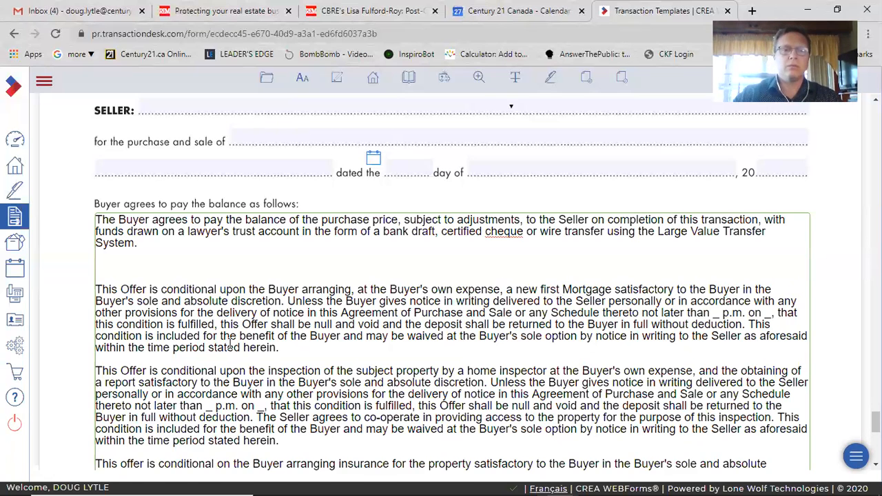
Copy the mortgage condition paragraph to the end of Schedule A's text
{"action": "scroll", "coordinate": [231, 344], "scroll_direction": "down", "scroll_amount": 1}
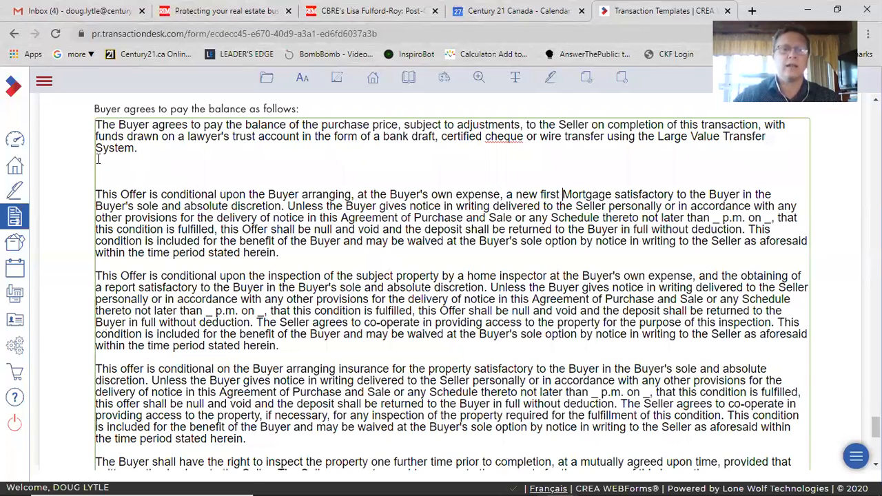
{"action": "scroll", "coordinate": [120, 176], "scroll_direction": "down", "scroll_amount": 1}
{"action": "triple_click", "coordinate": [119, 176]}
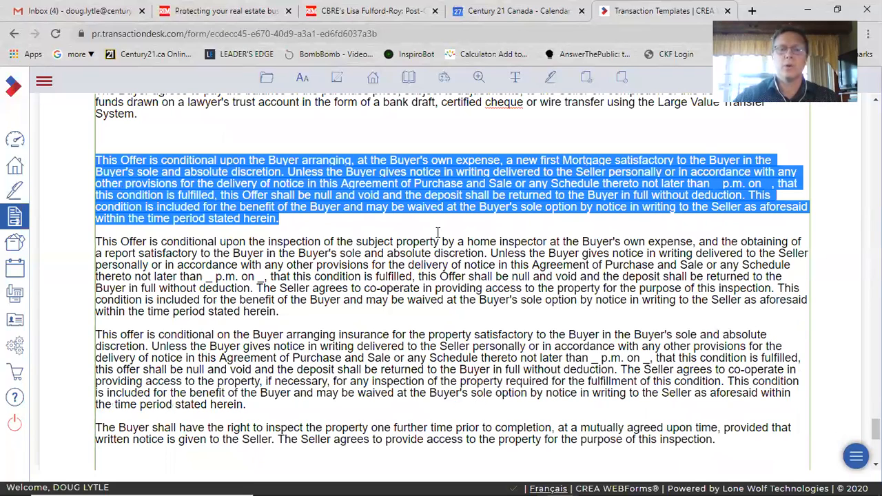
{"action": "key", "text": "ctrl+x"}
{"action": "key", "text": "ctrl+End"}
{"action": "key", "text": "ctrl+v"}
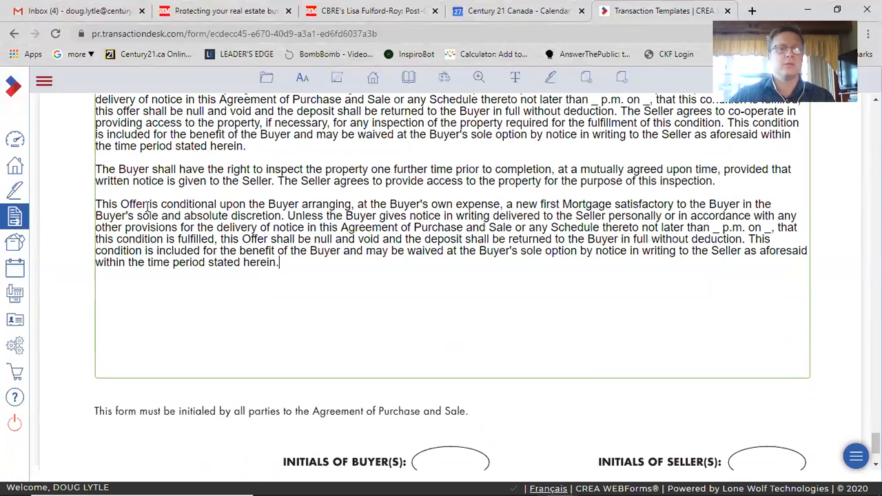
Reword the copied clause to be conditional upon the Buyer viewing and approving the property
{"action": "double_click", "coordinate": [316, 205]}
{"action": "left_click_drag", "start_coordinate": [315, 205], "coordinate": [730, 208]}
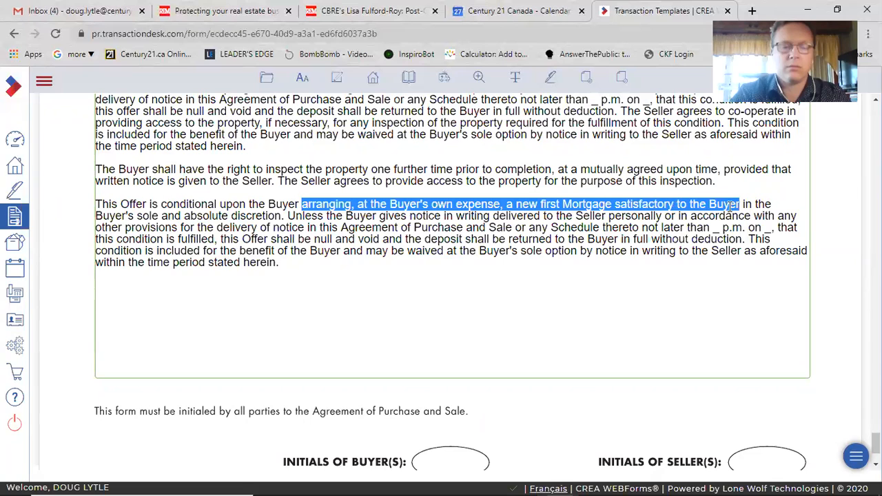
{"action": "type", "text": "viewing "}
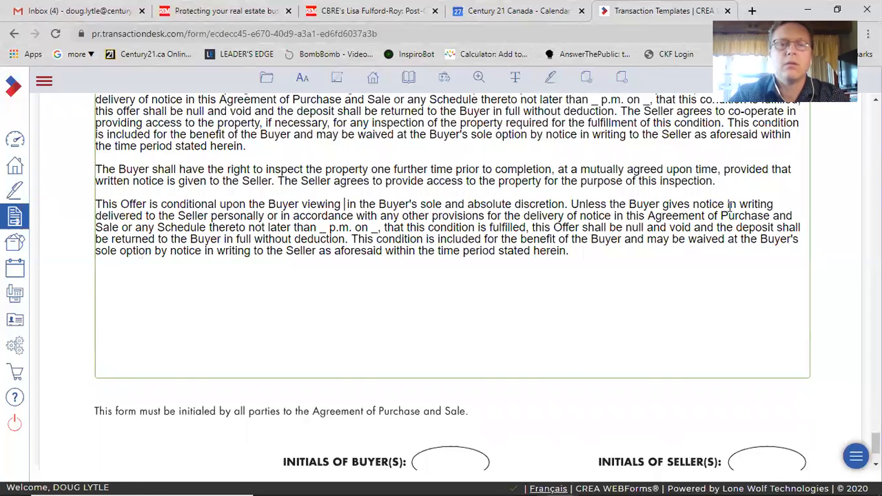
{"action": "type", "text": "and approving the "}
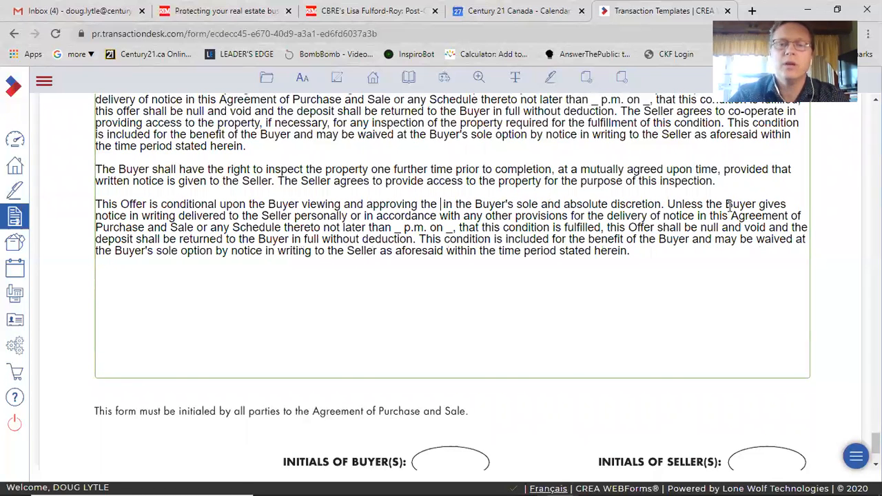
{"action": "type", "text": "property"}
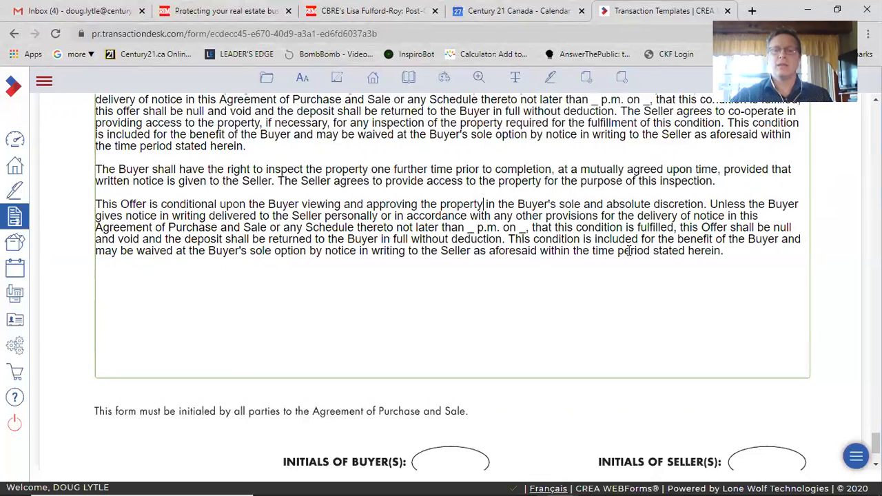
Fill the copied clause's deadline with 5:00 p.m. on May 1
{"action": "double_click", "coordinate": [472, 229]}
{"action": "type", "text": "5:00"}
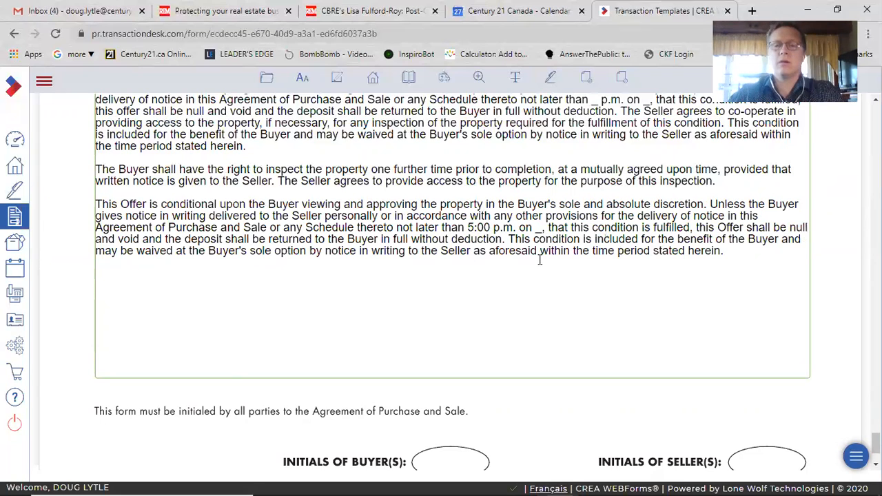
{"action": "double_click", "coordinate": [538, 228]}
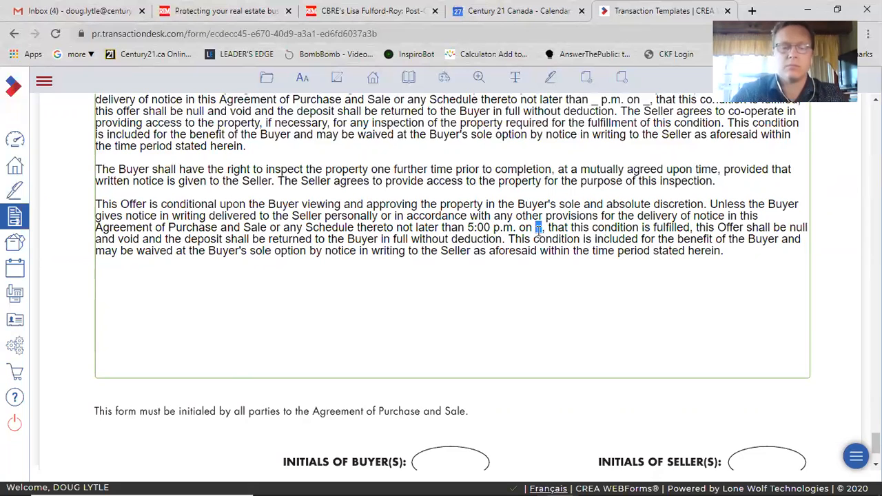
{"action": "type", "text": "May 1"}
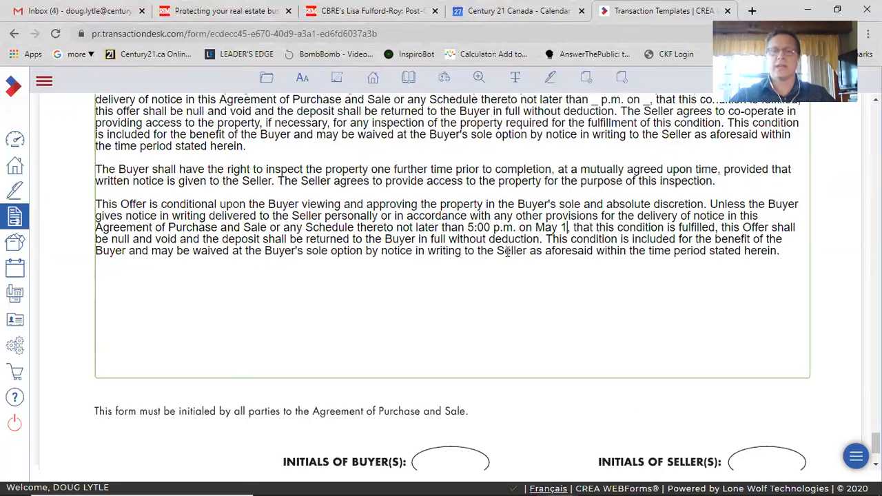
Delete the copied viewing condition paragraph from Schedule A
{"action": "left_click_drag", "start_coordinate": [782, 250], "coordinate": [142, 216]}
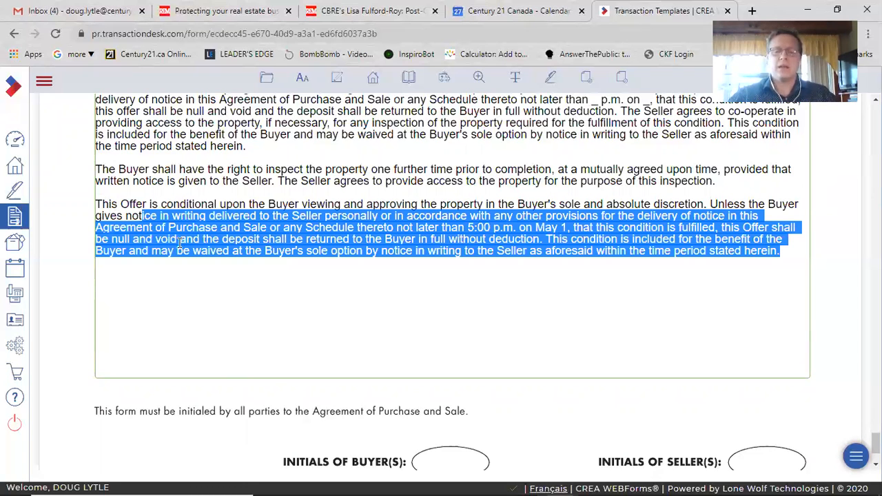
{"action": "triple_click", "coordinate": [179, 241]}
{"action": "key", "text": "Delete"}
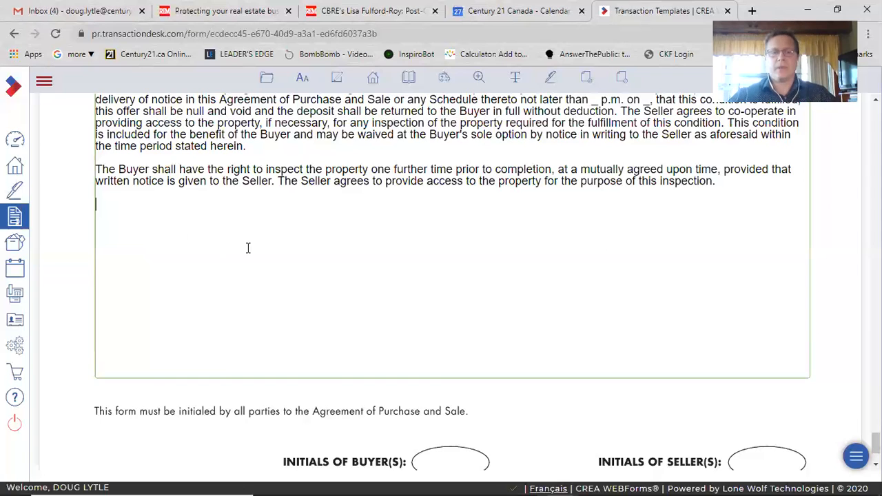
{"action": "scroll", "coordinate": [335, 290], "scroll_direction": "up", "scroll_amount": 5}
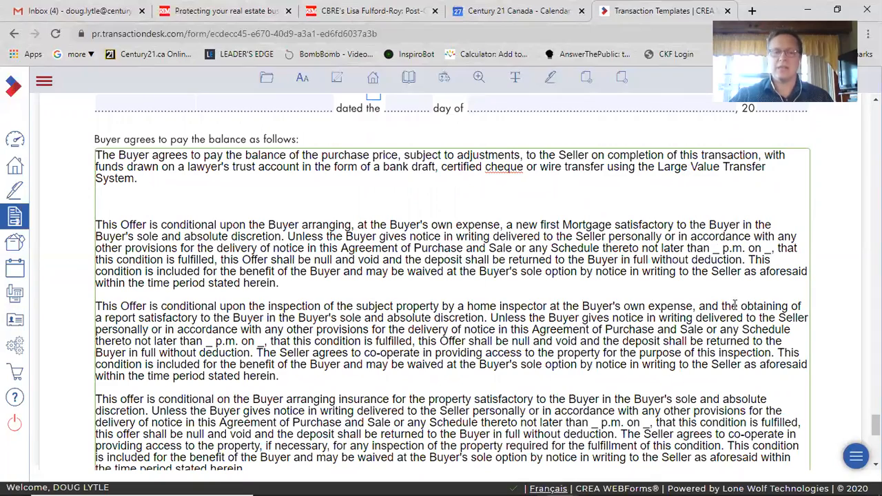
{"action": "scroll", "coordinate": [486, 344], "scroll_direction": "down", "scroll_amount": 3}
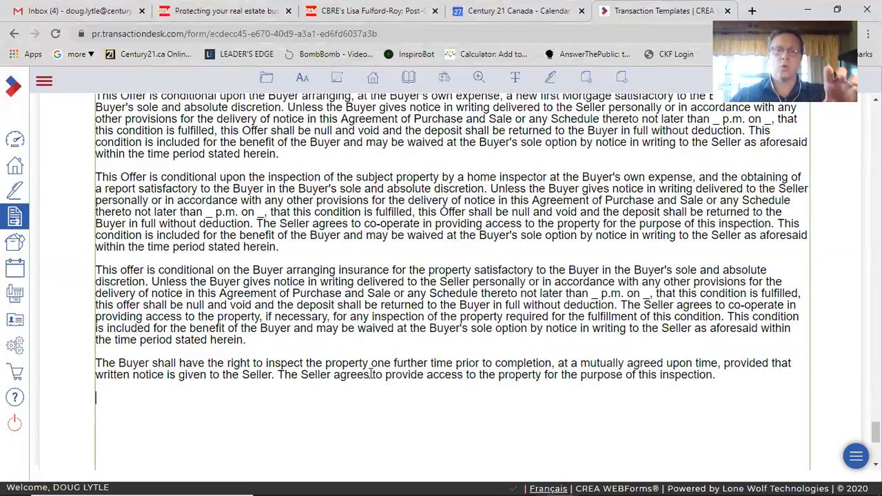
{"action": "scroll", "coordinate": [380, 389], "scroll_direction": "up", "scroll_amount": 1}
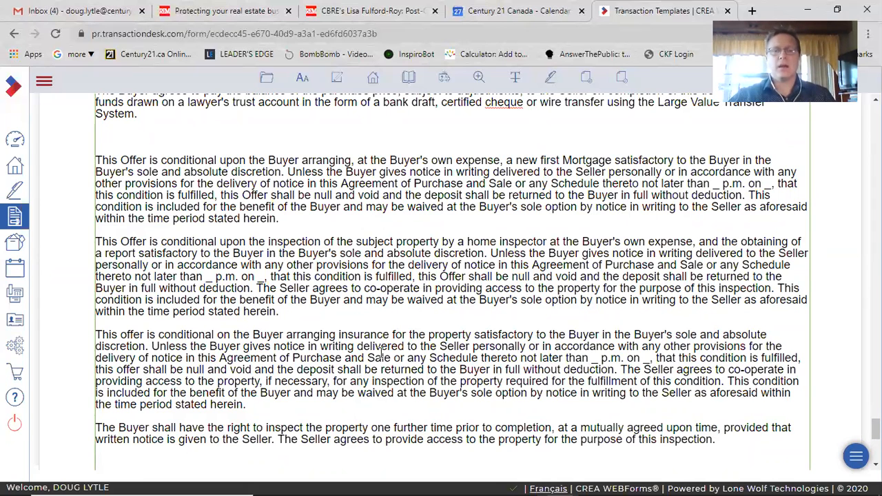
{"action": "scroll", "coordinate": [381, 352], "scroll_direction": "up", "scroll_amount": 4}
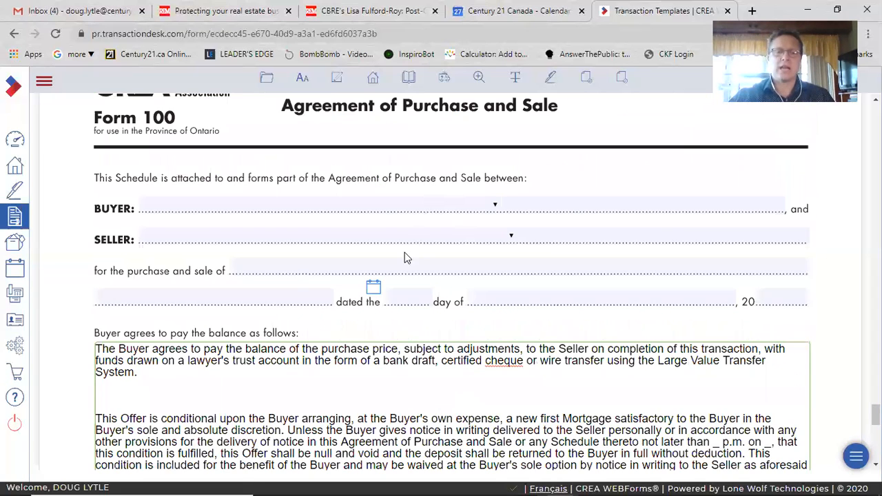
Remove the blank line left between the balance payment paragraph and the mortgage condition in Schedule A
{"action": "scroll", "coordinate": [248, 258], "scroll_direction": "down", "scroll_amount": 2}
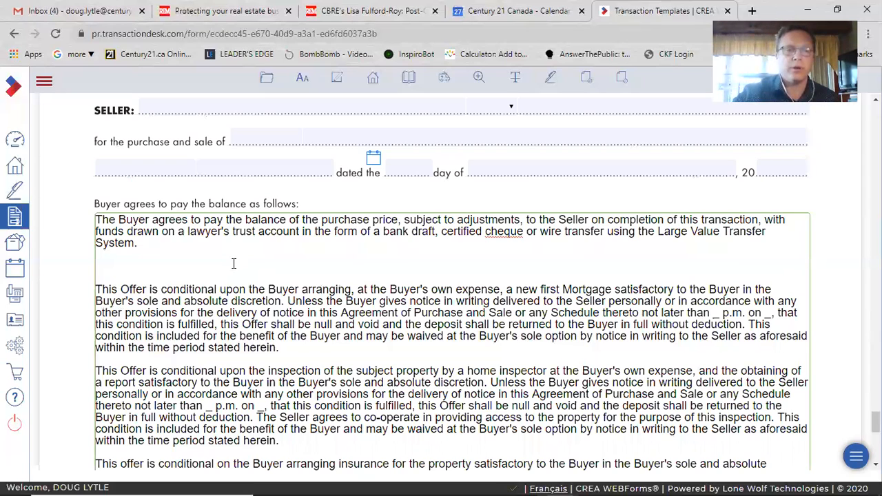
{"action": "key", "text": "BackSpace"}
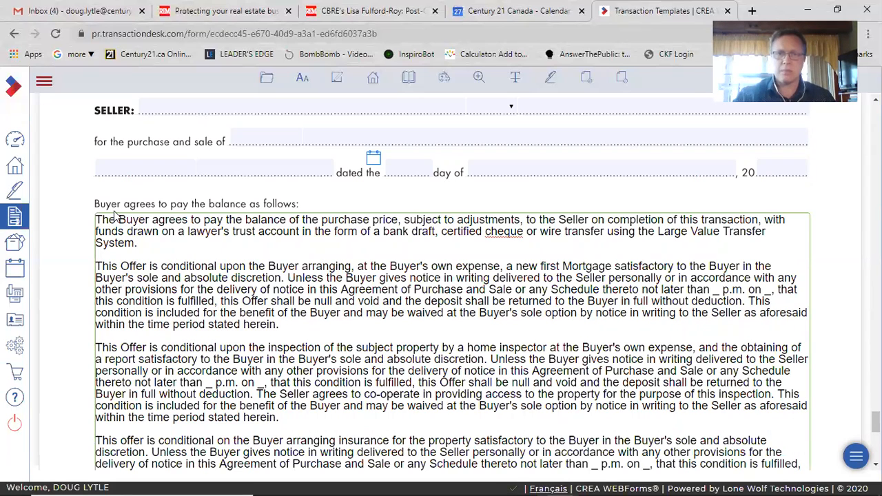
Create a new transaction named Jack's House based on the Training Template
{"action": "left_click", "coordinate": [23, 145]}
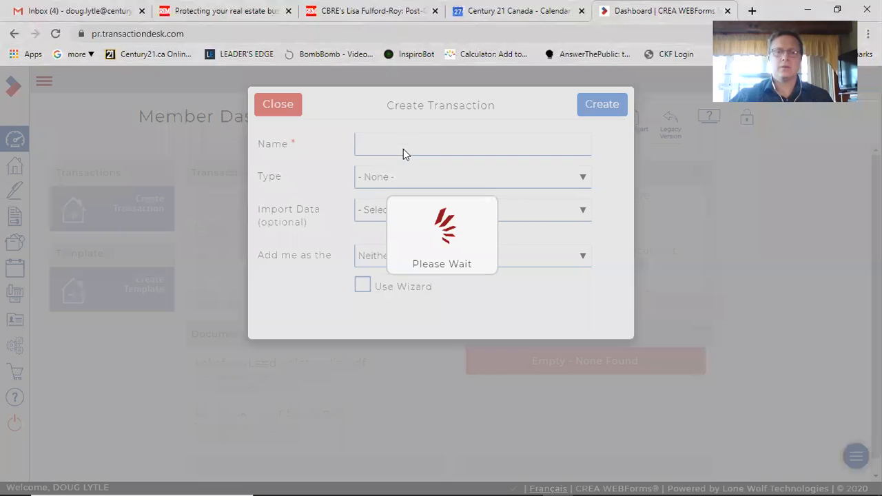
{"action": "left_click", "coordinate": [403, 142]}
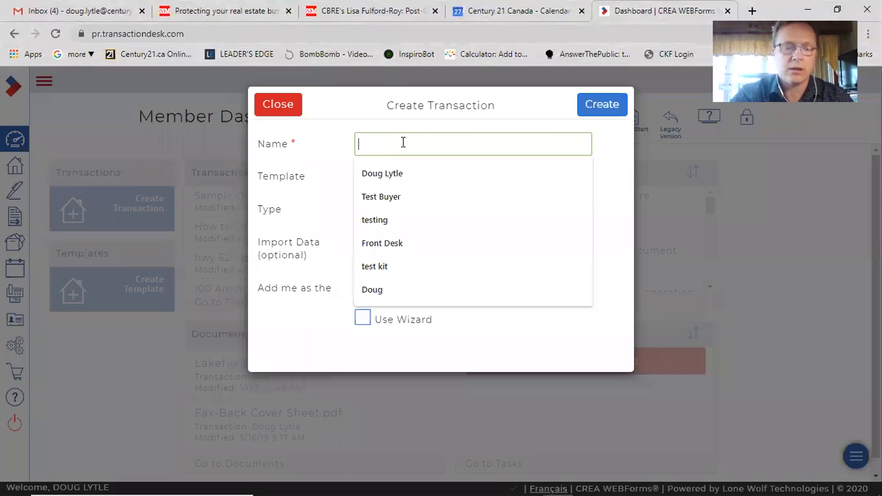
{"action": "type", "text": "Jack's House"}
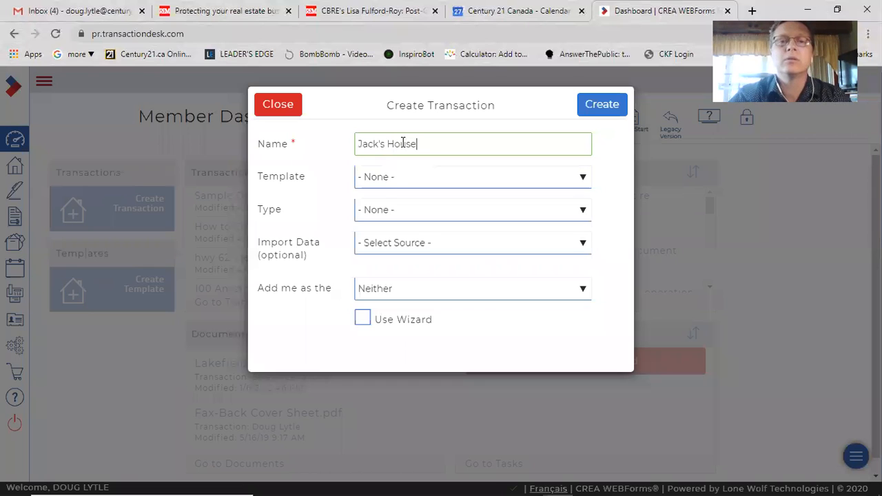
{"action": "left_click", "coordinate": [416, 181]}
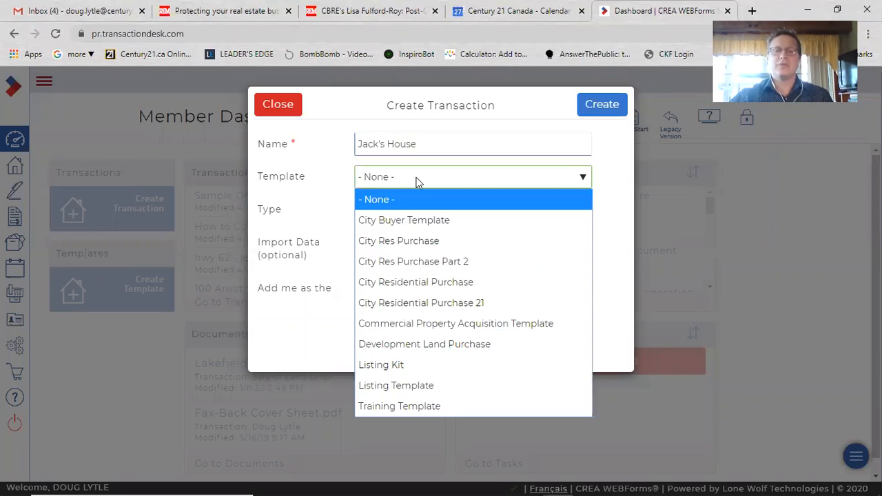
{"action": "left_click", "coordinate": [432, 406]}
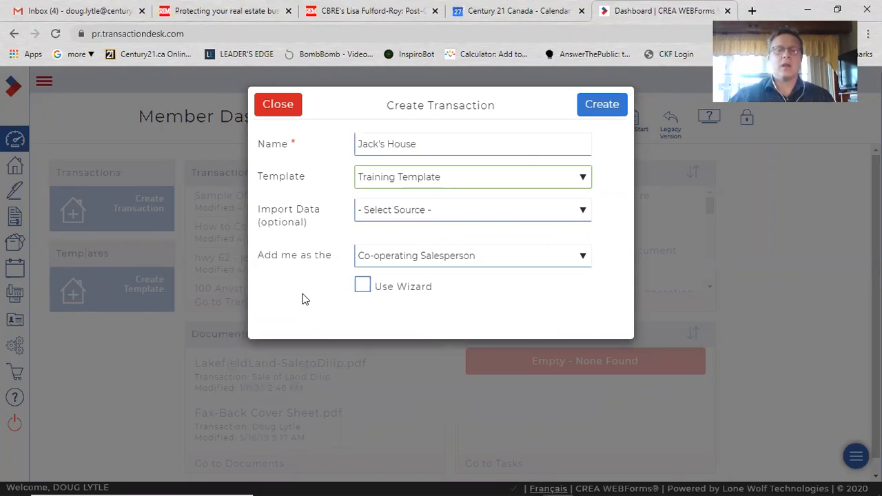
{"action": "left_click", "coordinate": [603, 107]}
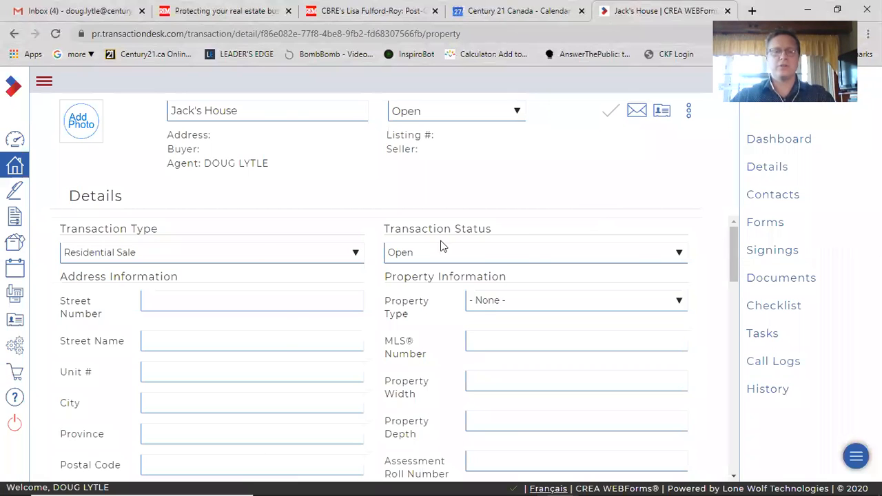
Open the transaction's (Ontario) 100 - Agreement of Purchase and Sale - Residential form
{"action": "left_click_drag", "start_coordinate": [241, 208], "coordinate": [482, 441]}
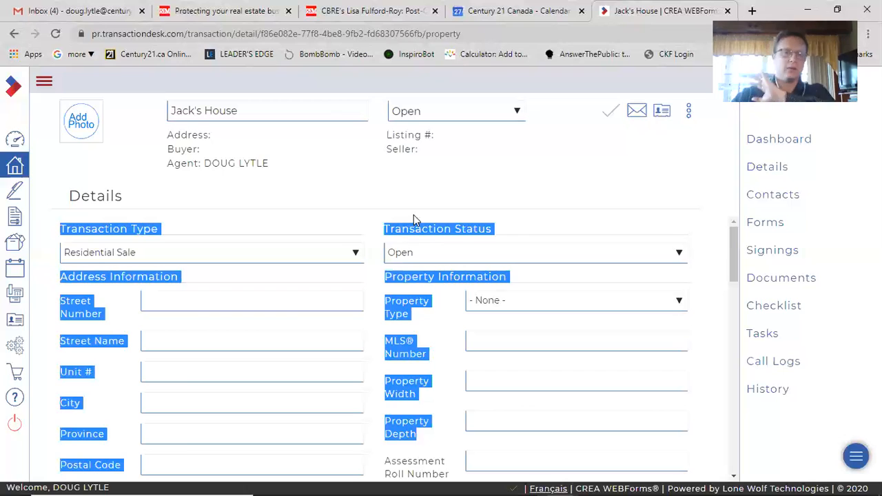
{"action": "left_click", "coordinate": [457, 199]}
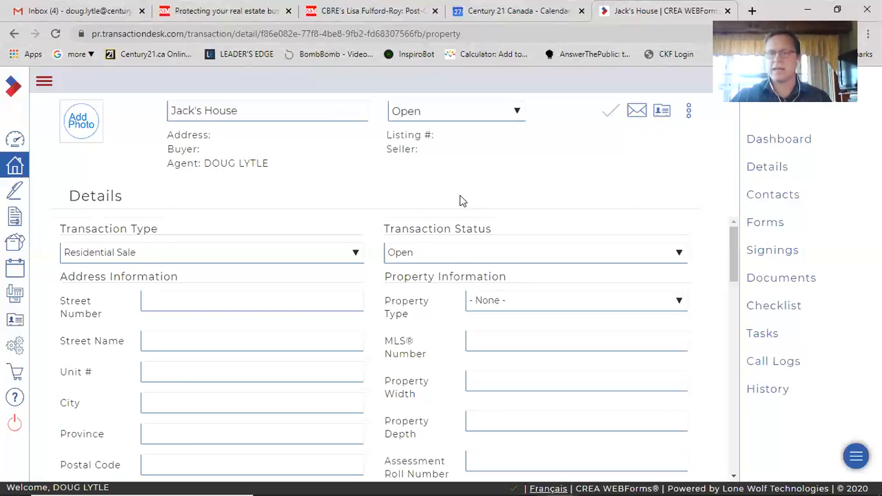
{"action": "left_click", "coordinate": [767, 228]}
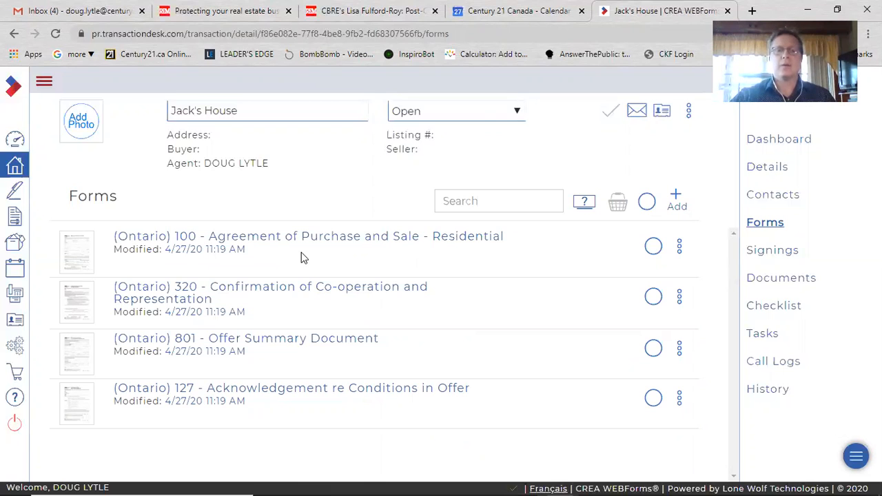
{"action": "left_click", "coordinate": [303, 241]}
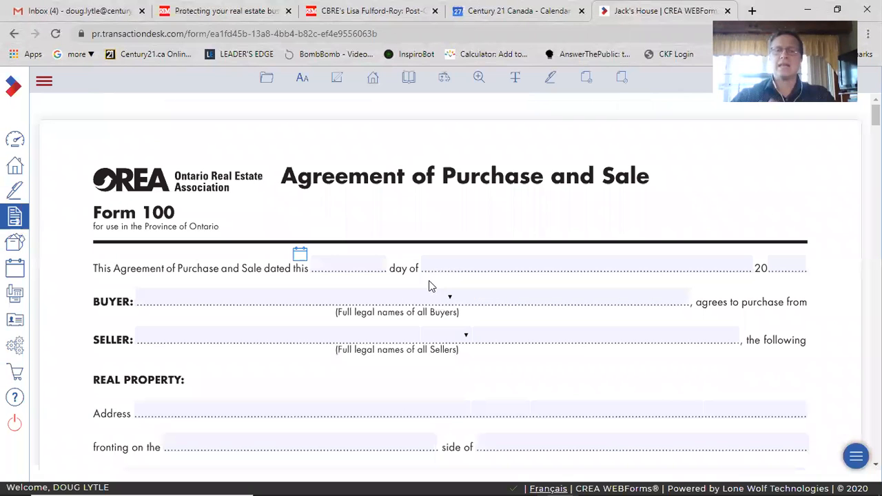
Add a new paragraph reading "Clause about the pool." at the end of Schedule A's text
{"action": "scroll", "coordinate": [434, 299], "scroll_direction": "down", "scroll_amount": 3}
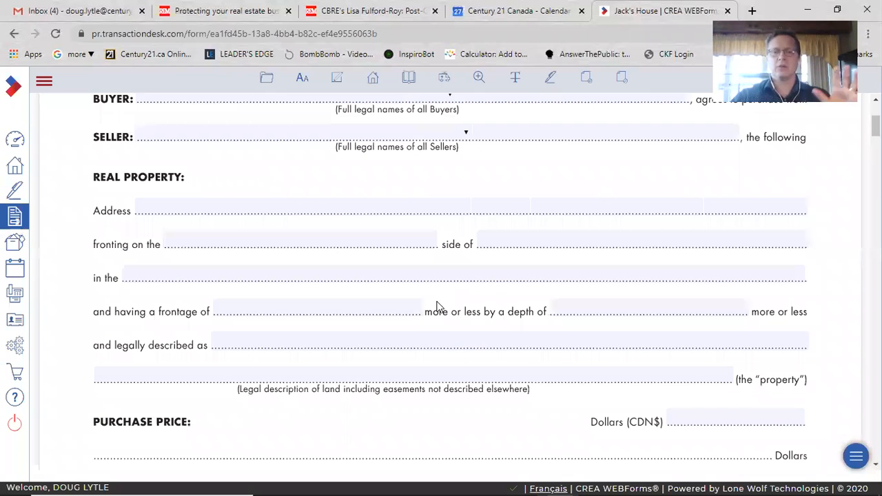
{"action": "scroll", "coordinate": [436, 303], "scroll_direction": "down", "scroll_amount": 5}
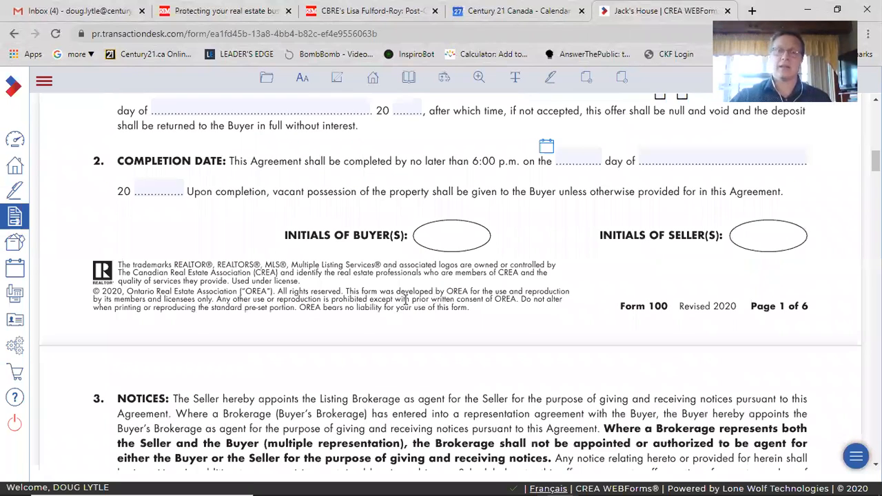
{"action": "scroll", "coordinate": [422, 302], "scroll_direction": "down", "scroll_amount": 10}
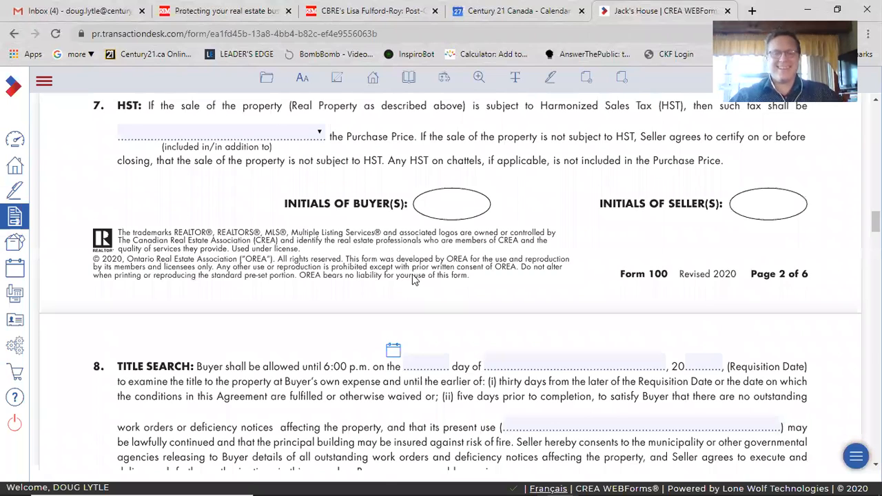
{"action": "scroll", "coordinate": [419, 288], "scroll_direction": "down", "scroll_amount": 20}
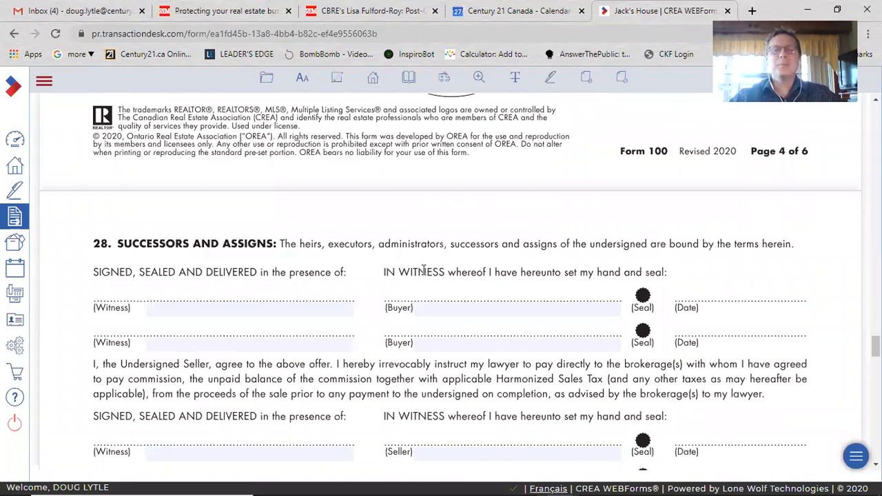
{"action": "scroll", "coordinate": [413, 261], "scroll_direction": "down", "scroll_amount": 12}
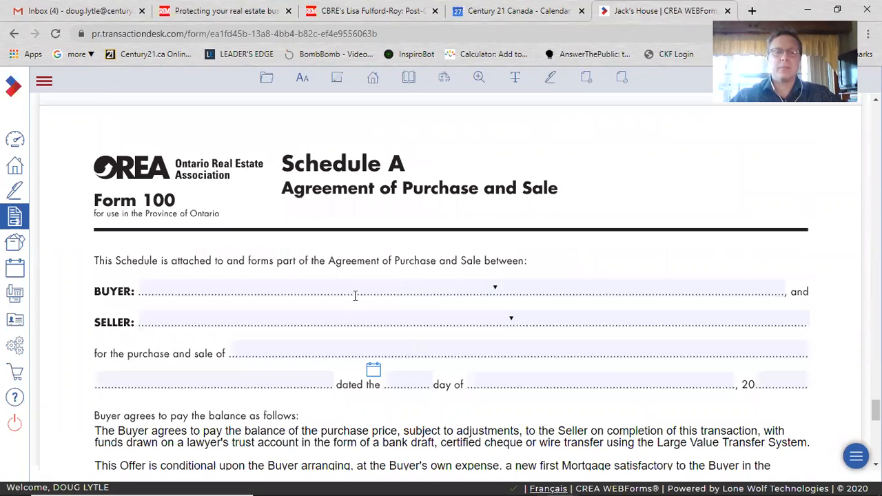
{"action": "scroll", "coordinate": [356, 297], "scroll_direction": "down", "scroll_amount": 5}
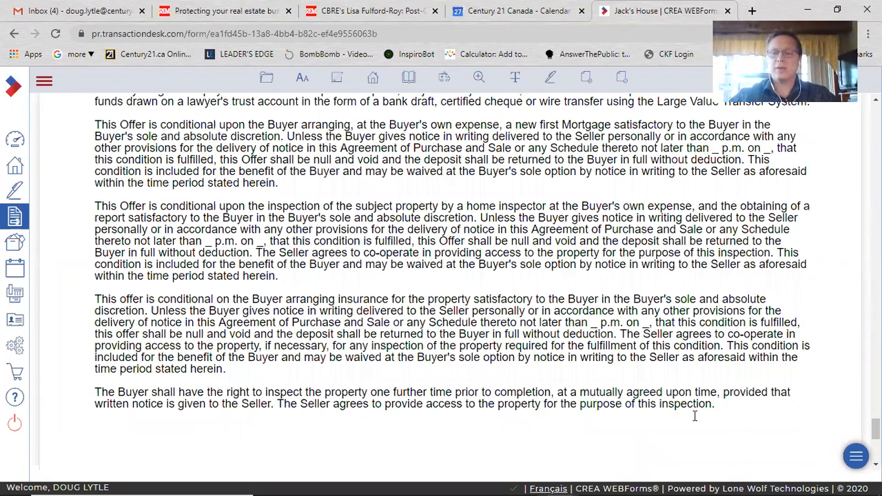
{"action": "left_click", "coordinate": [740, 406]}
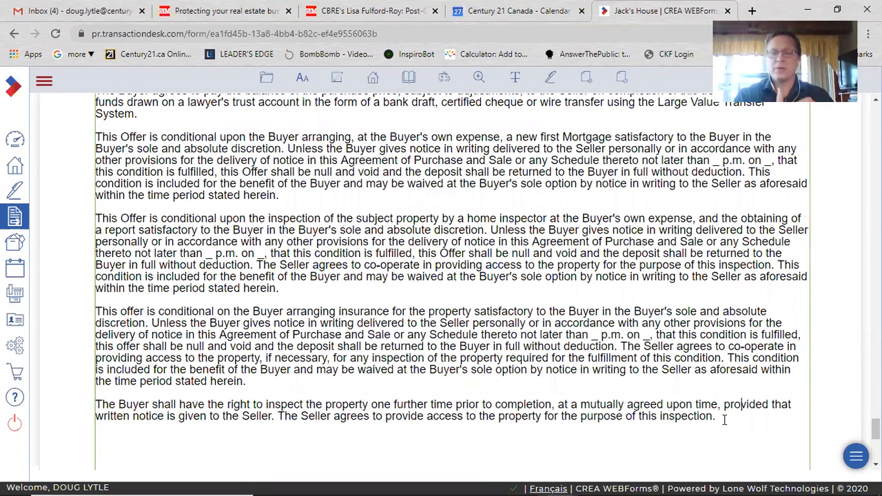
{"action": "left_click", "coordinate": [724, 419]}
{"action": "key", "text": "Return"}
{"action": "key", "text": "Return"}
{"action": "type", "text": "Clause"}
{"action": "key", "text": "BackSpace"}
{"action": "key", "text": "BackSpace"}
{"action": "key", "text": "BackSpace"}
{"action": "key", "text": "BackSpace"}
{"action": "key", "text": "BackSpace"}
{"action": "type", "text": "lau"}
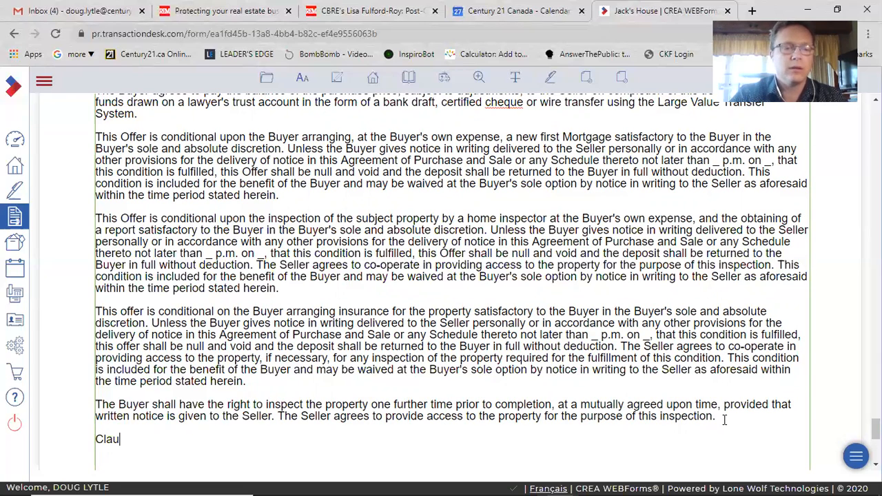
{"action": "type", "text": "se abou the"}
{"action": "key", "text": "BackSpace"}
{"action": "key", "text": "BackSpace"}
{"action": "key", "text": "BackSpace"}
{"action": "key", "text": "BackSpace"}
{"action": "type", "text": "t the pool."}
{"action": "key", "text": "Return"}
{"action": "key", "text": "Return"}
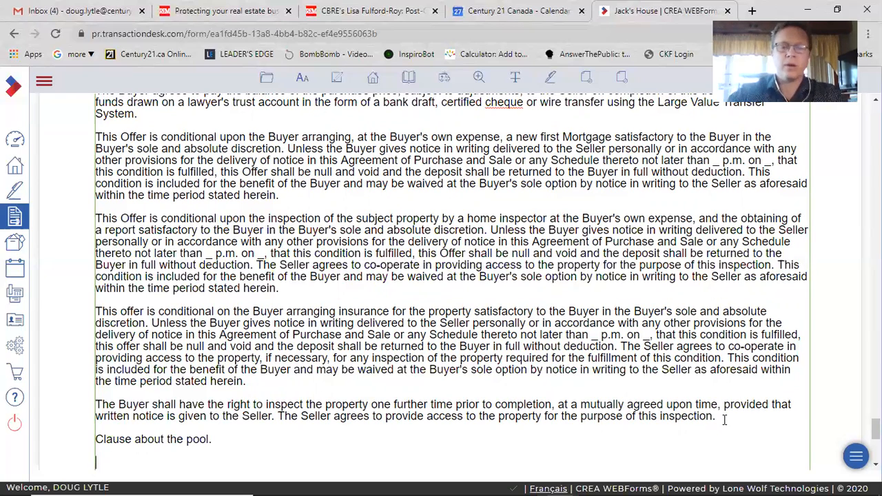
Insert the LEASE/RES-10 Maintenance of Swimming Pool clause from the clause library into Schedule A
{"action": "left_click", "coordinate": [338, 85]}
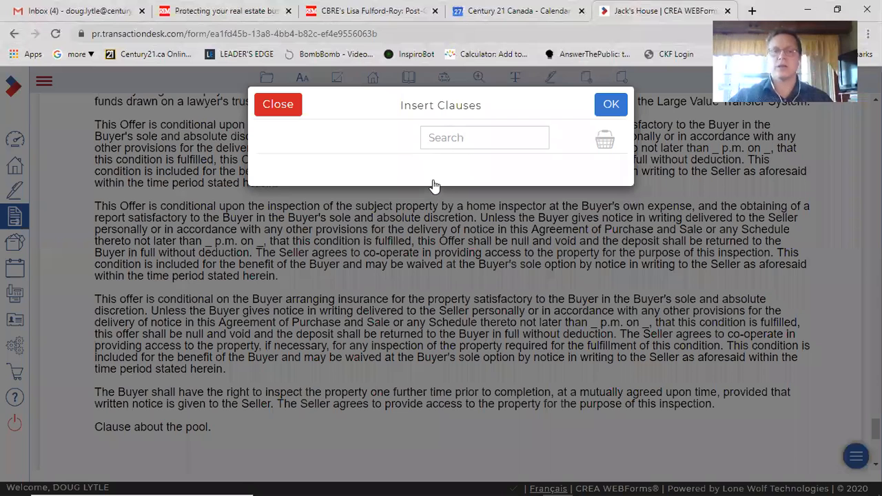
{"action": "left_click", "coordinate": [456, 137]}
{"action": "type", "text": "pool"}
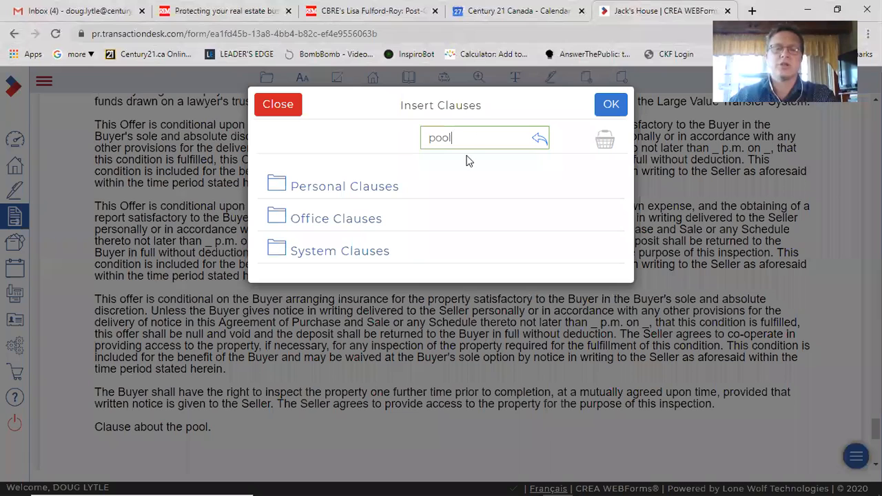
{"action": "key", "text": "Return"}
{"action": "left_click", "coordinate": [604, 276]}
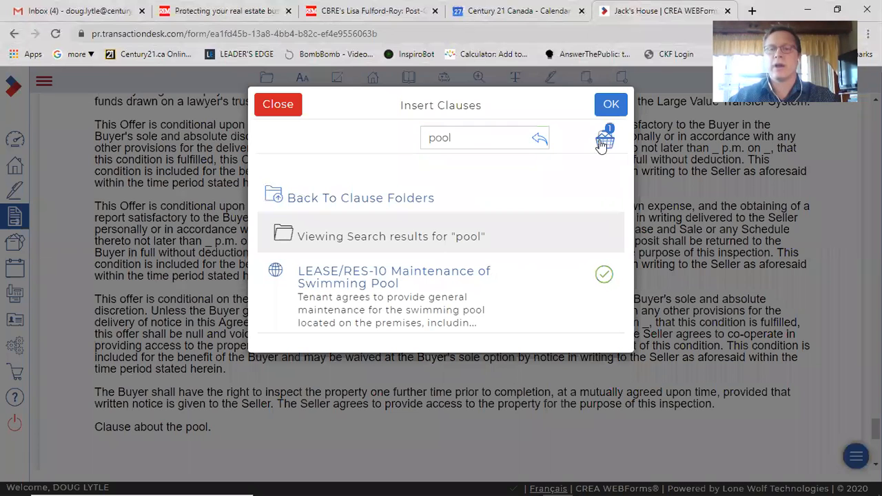
{"action": "left_click", "coordinate": [612, 105]}
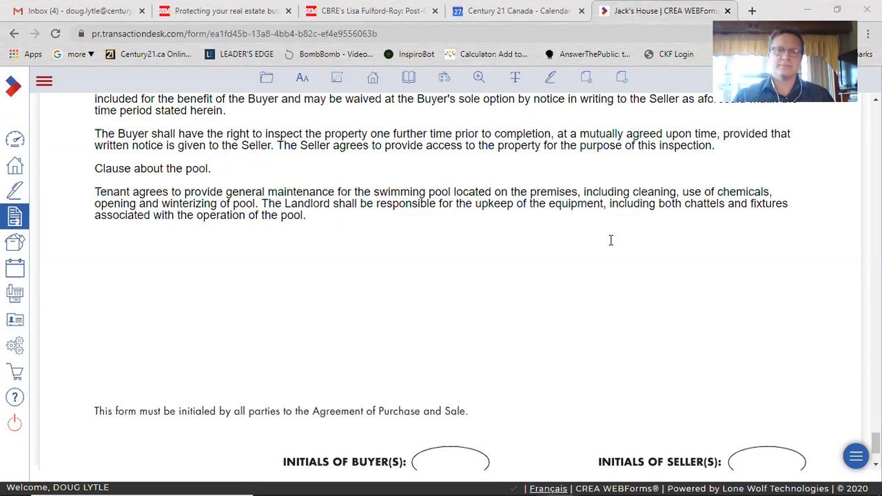
Search the clause library for "diligence" and then "due" clauses, closing it without inserting any
{"action": "left_click", "coordinate": [335, 79]}
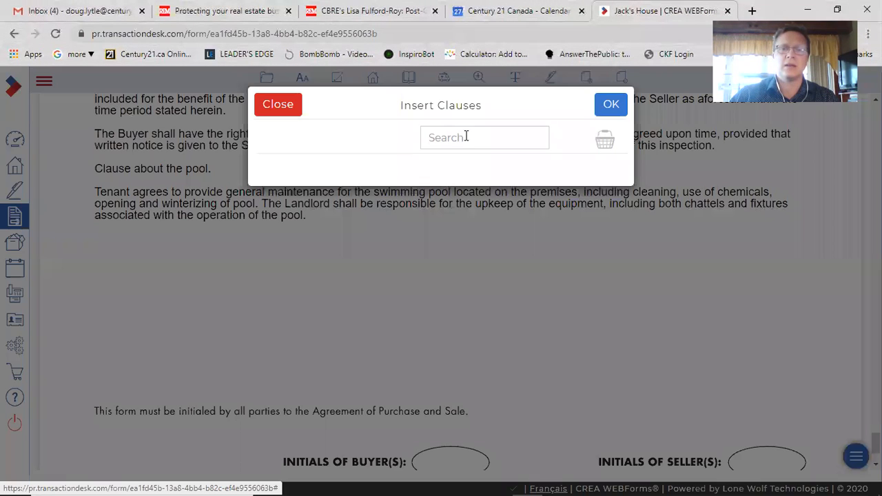
{"action": "left_click", "coordinate": [465, 136]}
{"action": "type", "text": "diligence"}
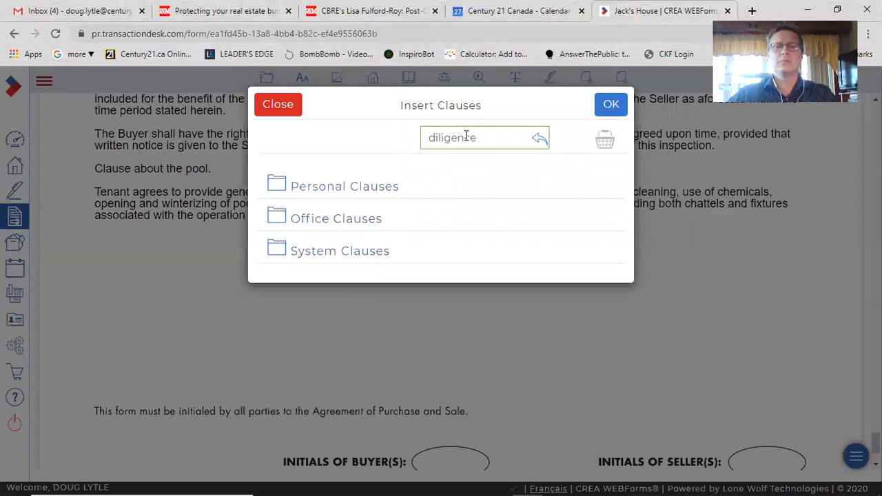
{"action": "key", "text": "Return"}
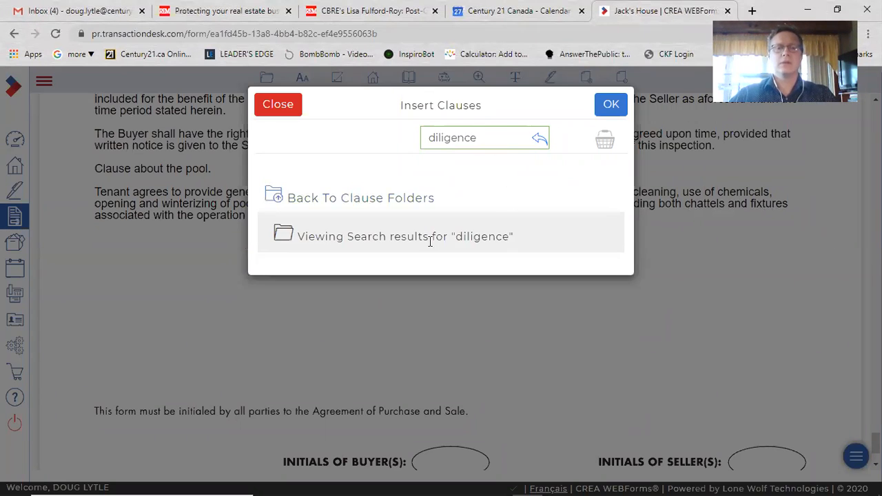
{"action": "double_click", "coordinate": [468, 141]}
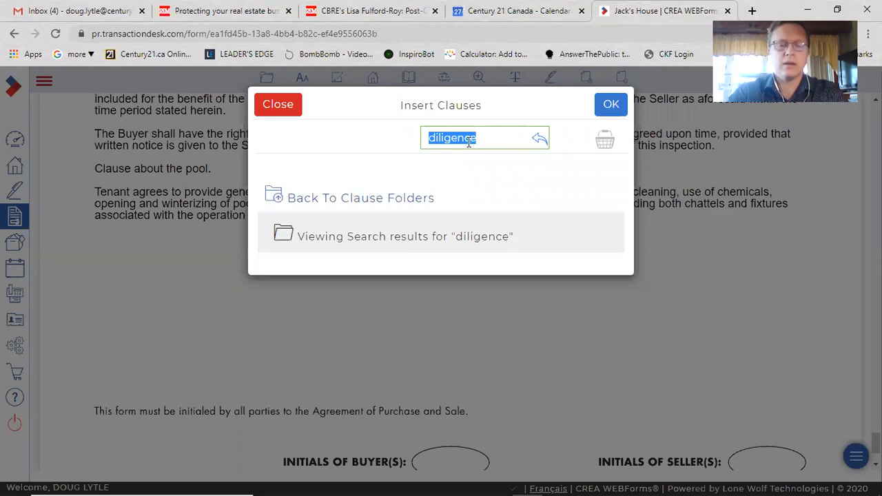
{"action": "type", "text": "due"}
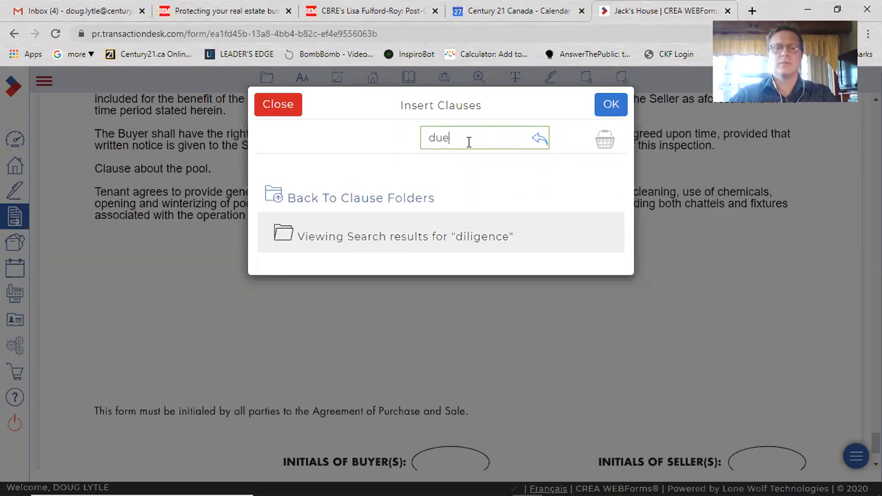
{"action": "key", "text": "Return"}
{"action": "scroll", "coordinate": [530, 327], "scroll_direction": "down", "scroll_amount": 1}
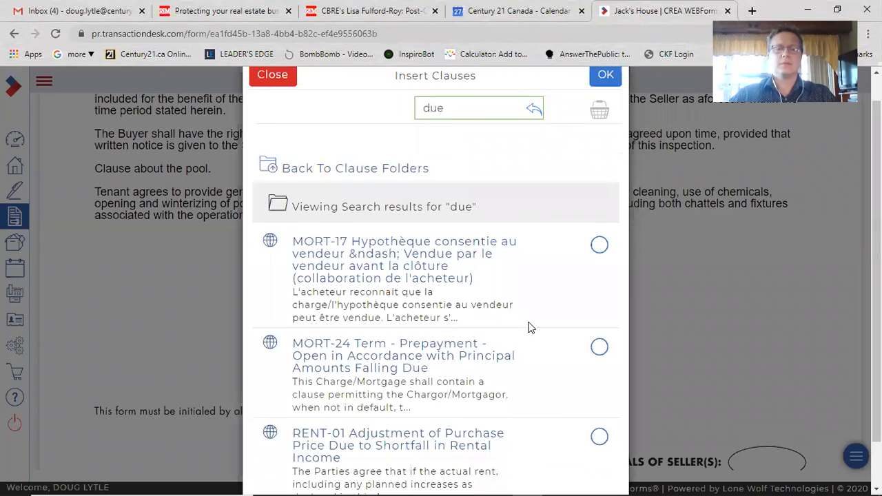
{"action": "scroll", "coordinate": [530, 327], "scroll_direction": "down", "scroll_amount": 1}
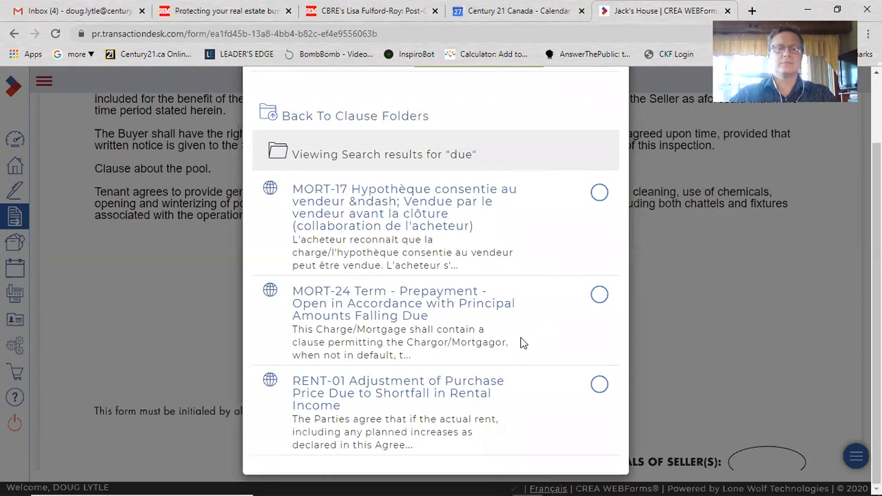
{"action": "scroll", "coordinate": [524, 343], "scroll_direction": "up", "scroll_amount": 2}
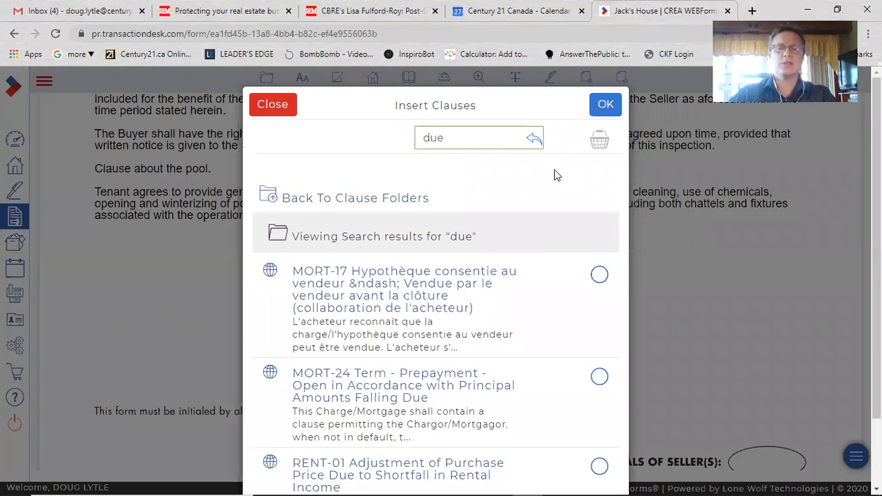
{"action": "left_click", "coordinate": [255, 108]}
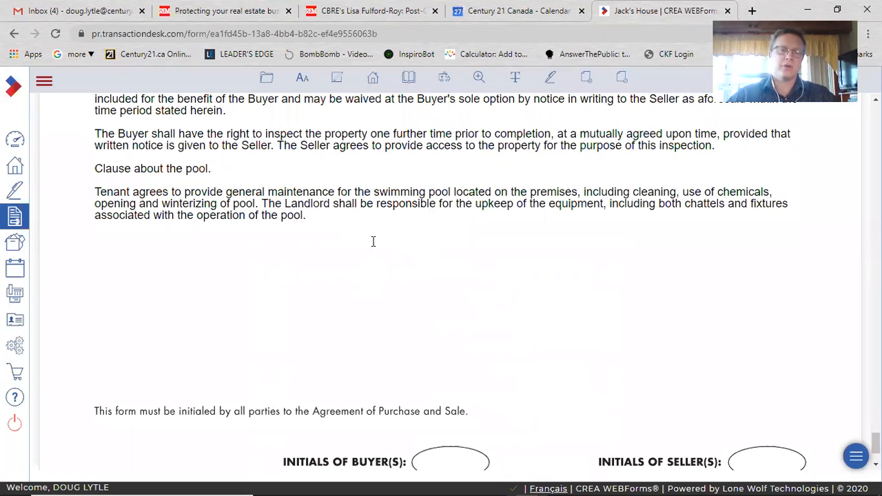
{"action": "left_click", "coordinate": [330, 219]}
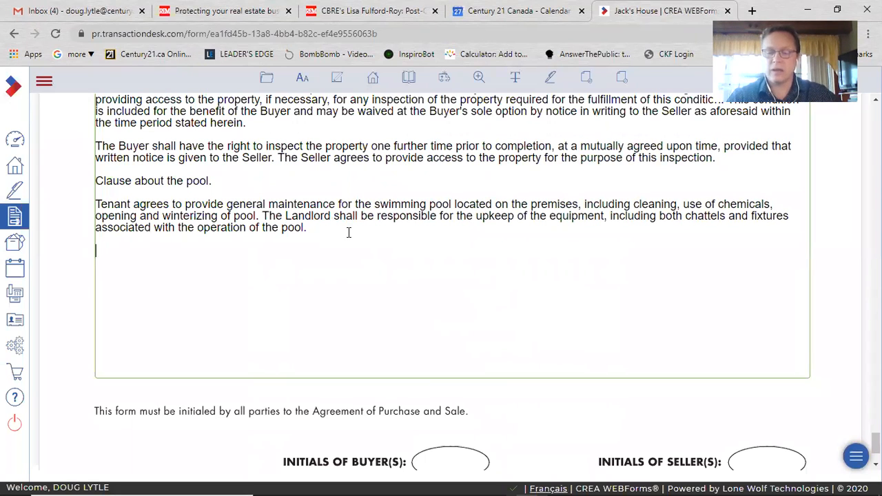
Replace the word "Schedule" in Schedule A's mortgage condition paragraph with "blurb"
{"action": "key", "text": "Return"}
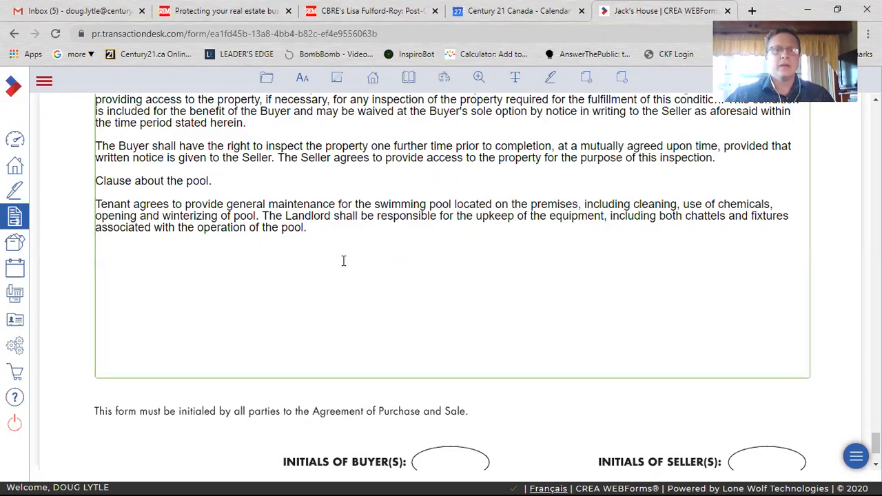
{"action": "scroll", "coordinate": [296, 257], "scroll_direction": "up", "scroll_amount": 1}
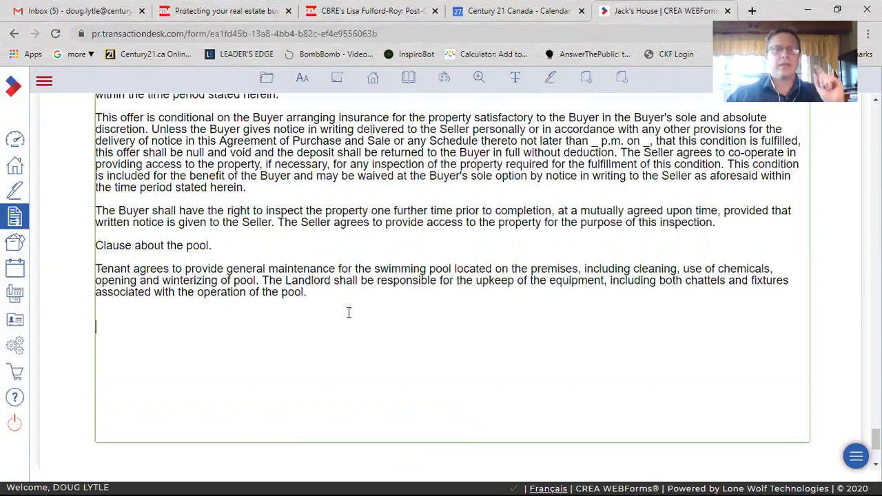
{"action": "scroll", "coordinate": [355, 330], "scroll_direction": "up", "scroll_amount": 2}
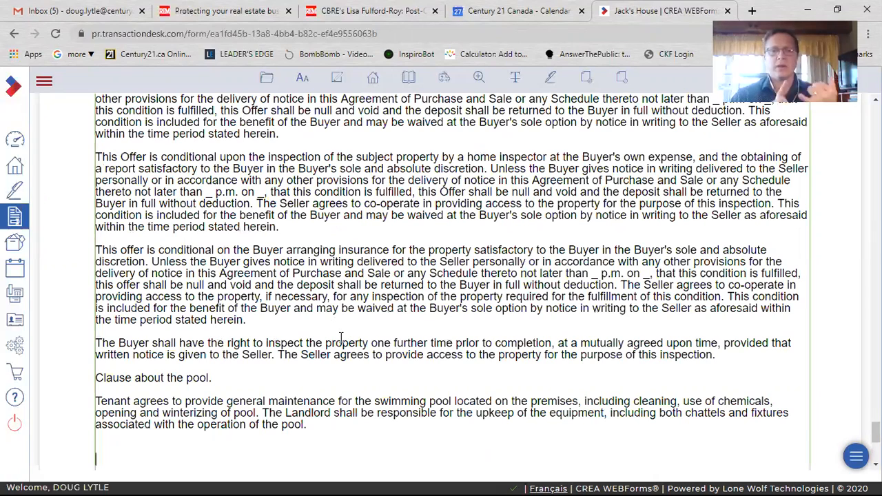
{"action": "scroll", "coordinate": [341, 336], "scroll_direction": "up", "scroll_amount": 3}
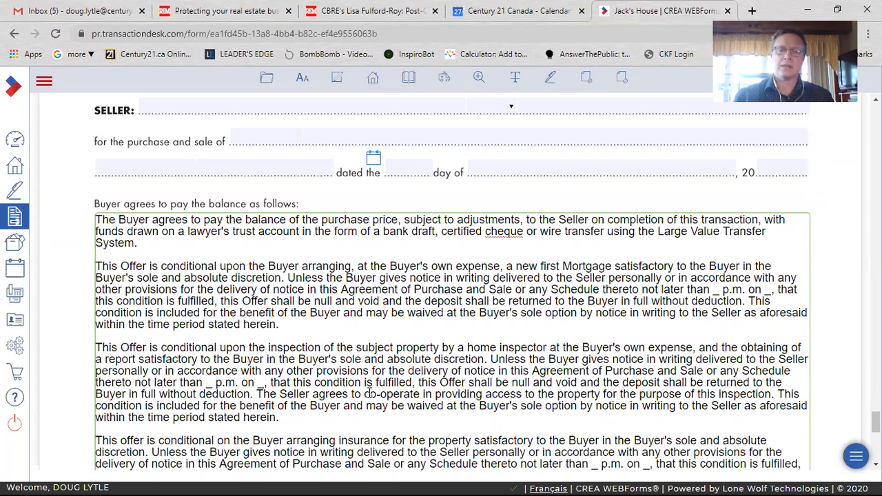
{"action": "scroll", "coordinate": [393, 391], "scroll_direction": "up", "scroll_amount": 2}
{"action": "scroll", "coordinate": [396, 391], "scroll_direction": "down", "scroll_amount": 1}
{"action": "scroll", "coordinate": [396, 391], "scroll_direction": "down", "scroll_amount": 3}
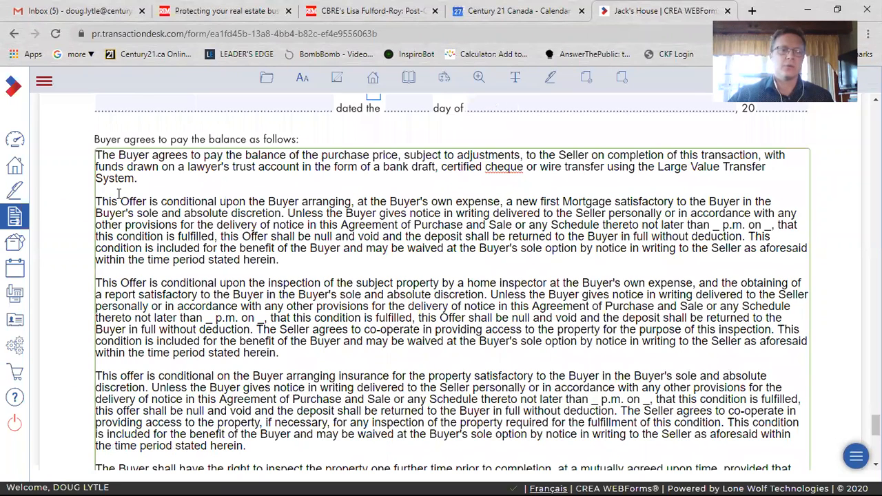
{"action": "left_click_drag", "start_coordinate": [108, 200], "coordinate": [630, 257]}
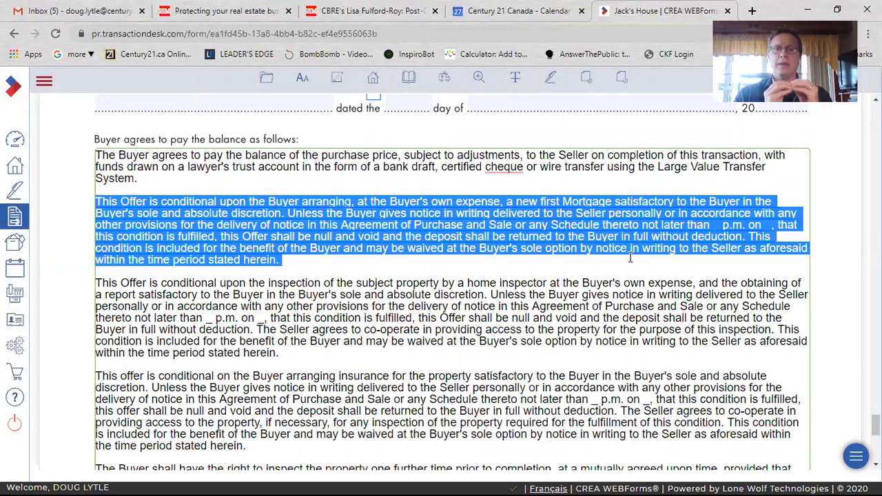
{"action": "left_click", "coordinate": [592, 225]}
{"action": "double_click", "coordinate": [589, 224]}
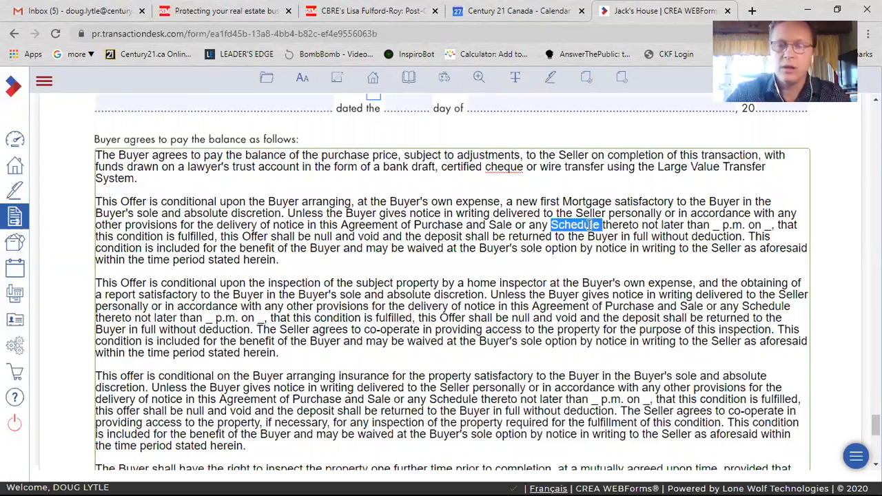
{"action": "type", "text": "blurb"}
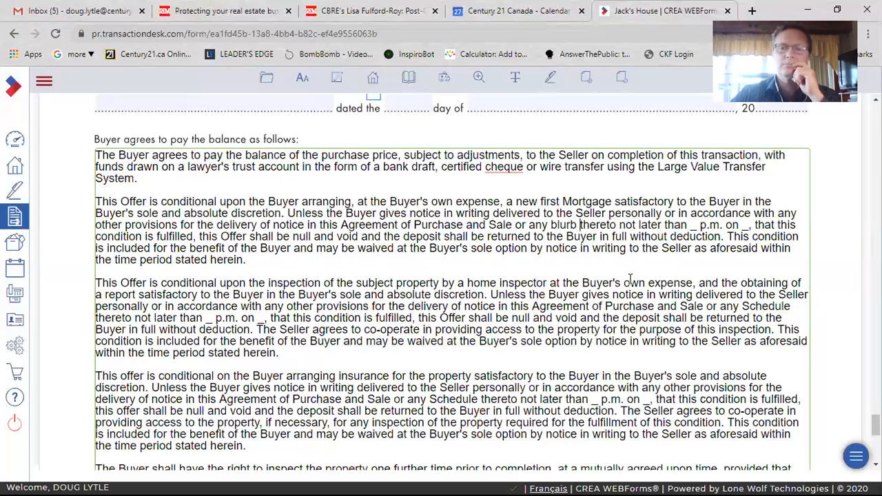
Review Schedule A's clauses from top to bottom, highlighting a phrase in the home inspection condition without editing it
{"action": "left_click", "coordinate": [621, 260]}
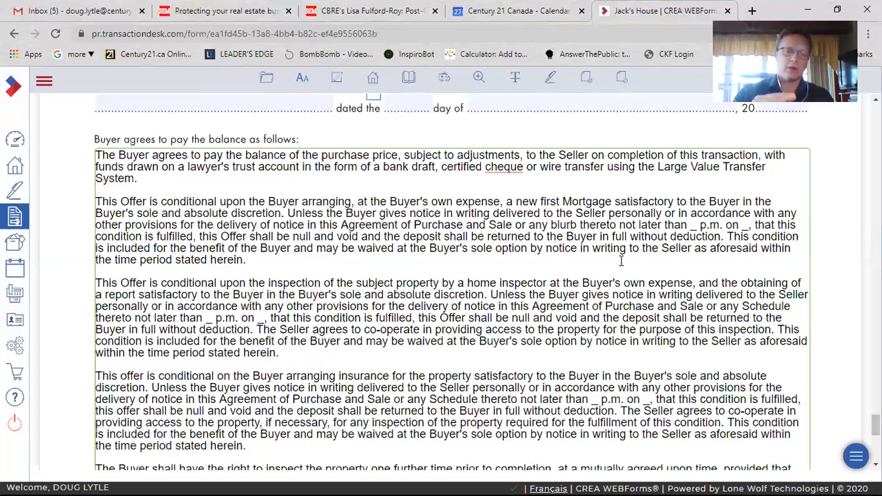
{"action": "scroll", "coordinate": [517, 383], "scroll_direction": "down", "scroll_amount": 2}
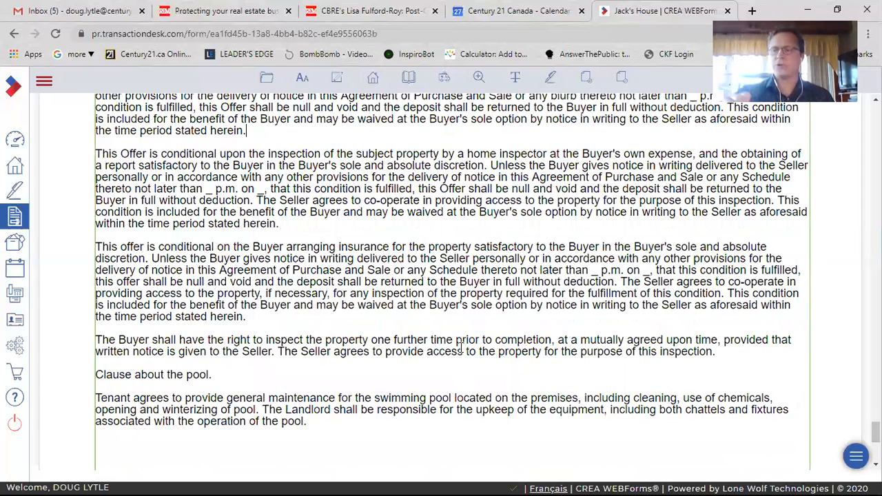
{"action": "scroll", "coordinate": [461, 347], "scroll_direction": "down", "scroll_amount": 2}
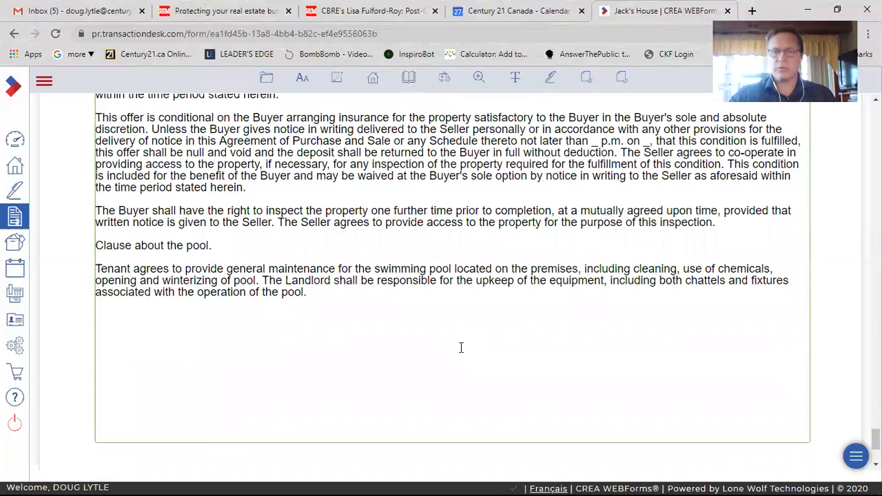
{"action": "scroll", "coordinate": [466, 347], "scroll_direction": "up", "scroll_amount": 2}
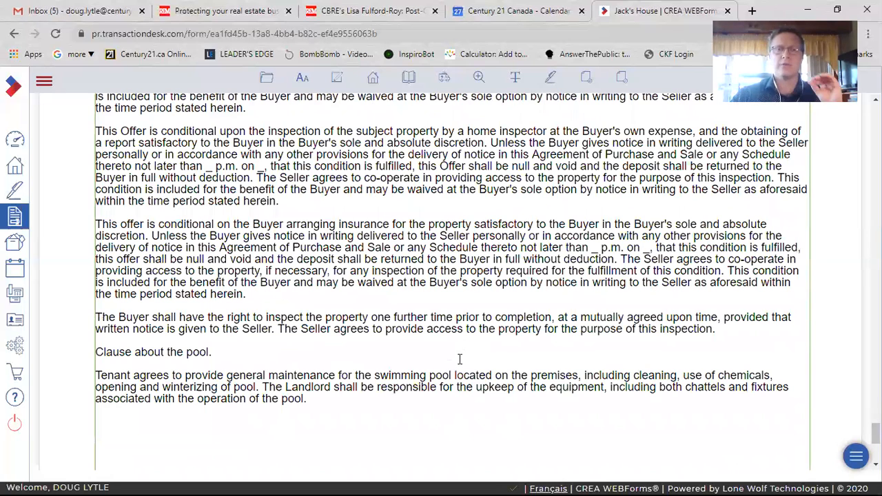
{"action": "scroll", "coordinate": [459, 358], "scroll_direction": "up", "scroll_amount": 3}
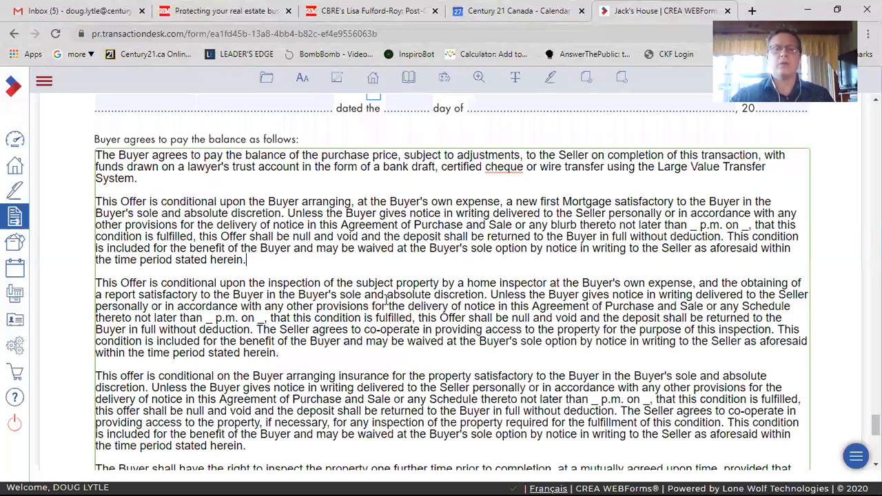
{"action": "left_click_drag", "start_coordinate": [392, 307], "coordinate": [654, 308]}
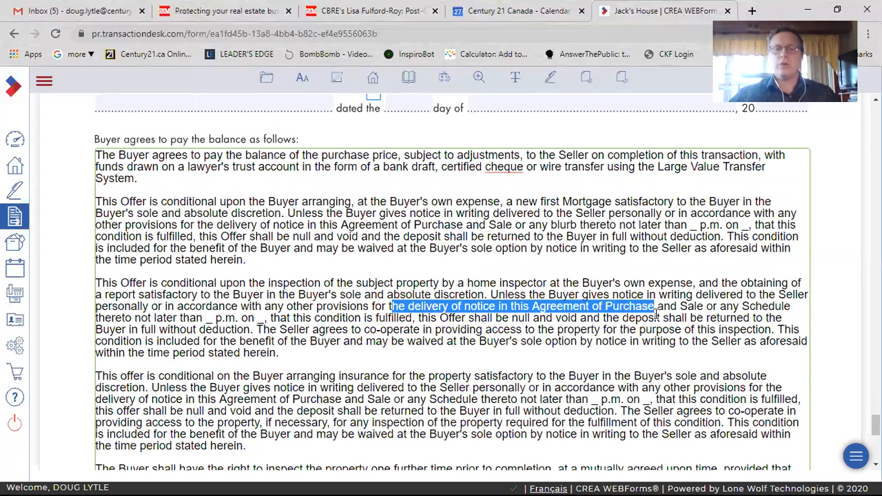
{"action": "left_click", "coordinate": [488, 330]}
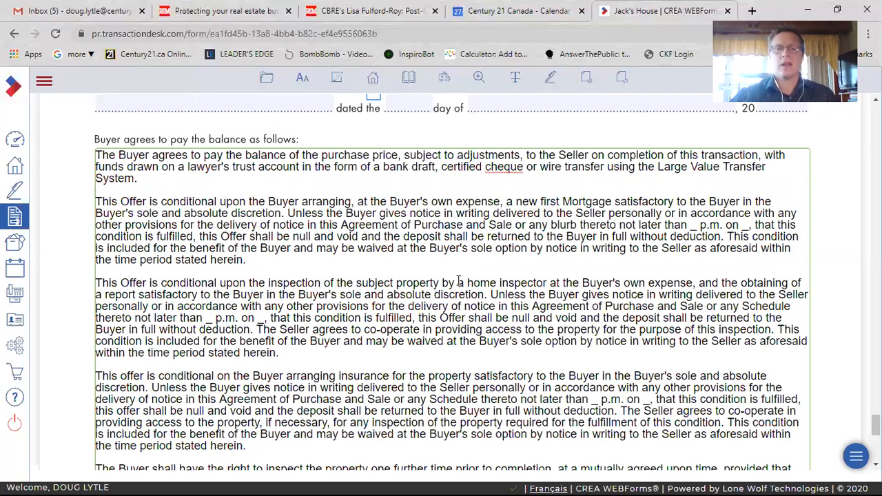
{"action": "scroll", "coordinate": [454, 348], "scroll_direction": "up", "scroll_amount": 4}
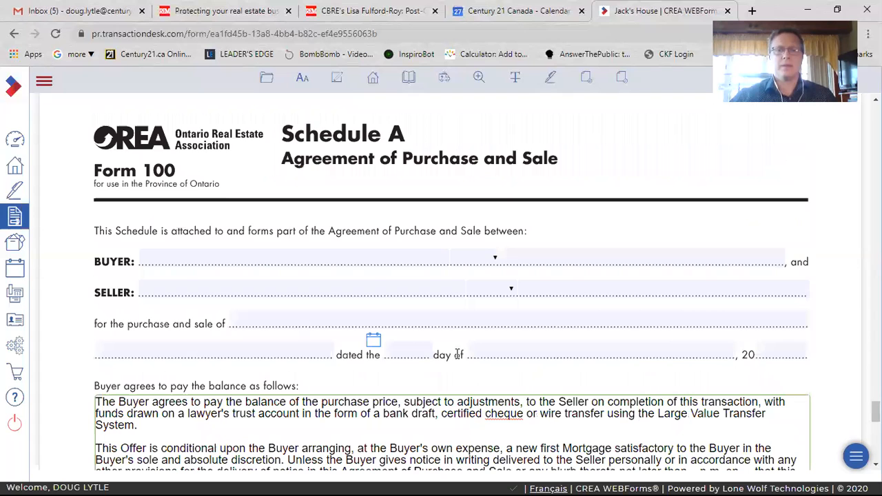
{"action": "scroll", "coordinate": [276, 295], "scroll_direction": "down", "scroll_amount": 5}
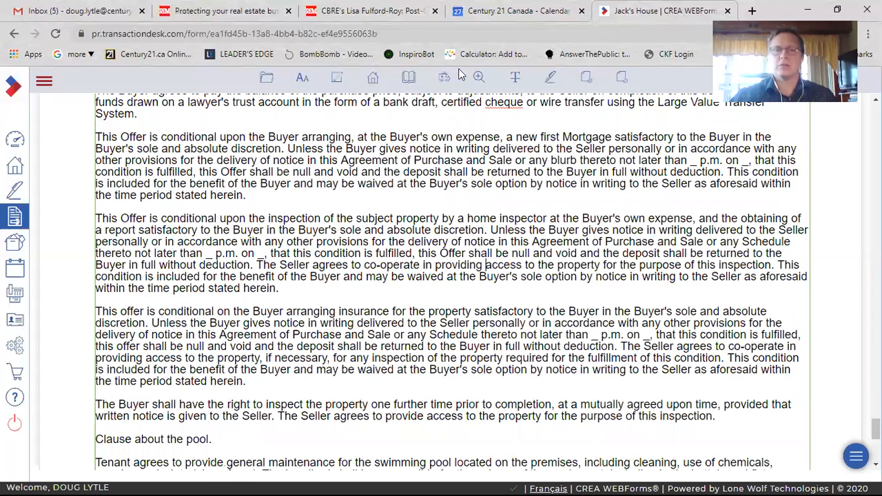